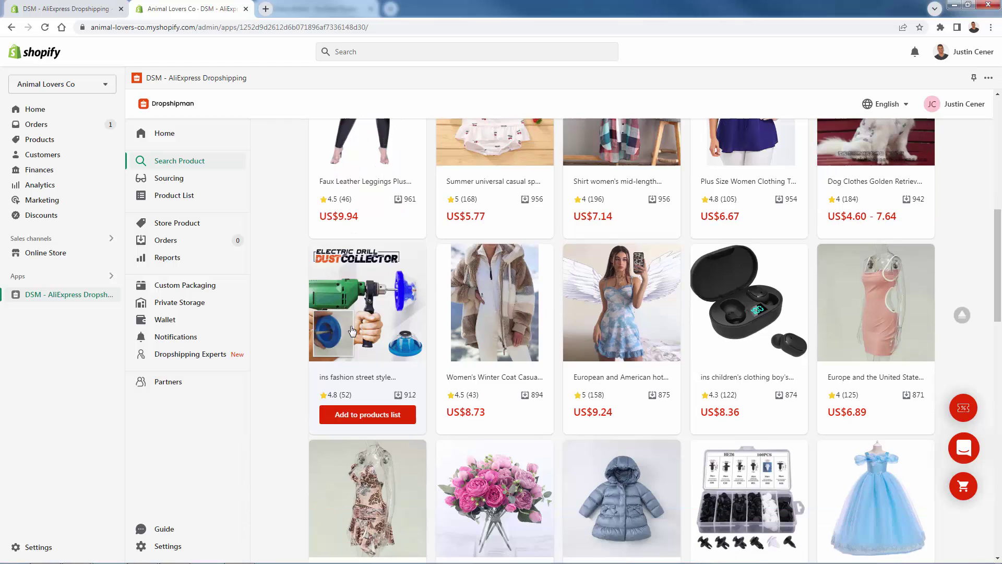
Open the Winning Products collection and add the Amazon hot-selling electric cat toy to the products list.
{"action": "scroll", "coordinate": [593, 301], "scroll_direction": "up", "scroll_amount": 3}
{"action": "scroll", "coordinate": [593, 301], "scroll_direction": "up", "scroll_amount": 6}
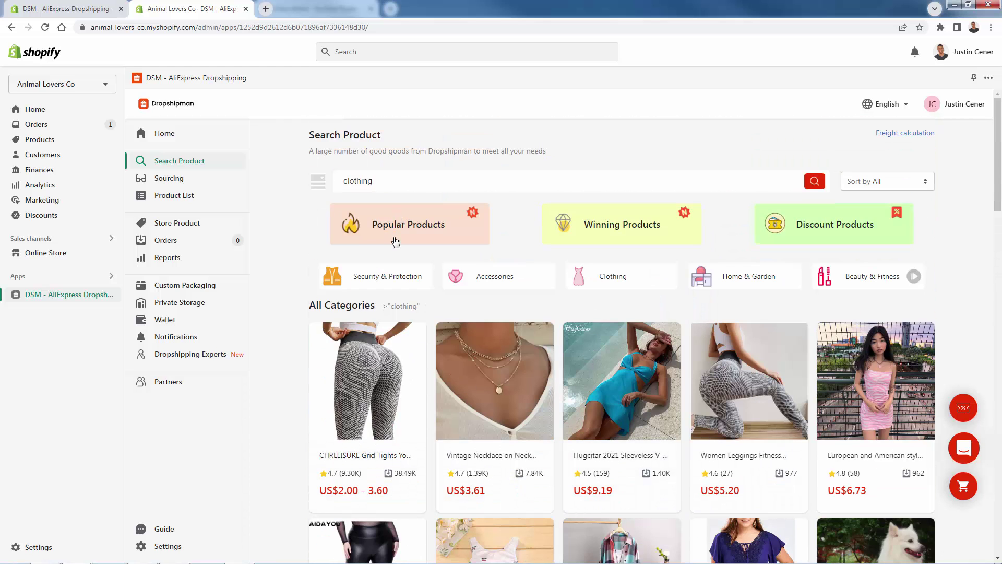
{"action": "left_click", "coordinate": [650, 232]}
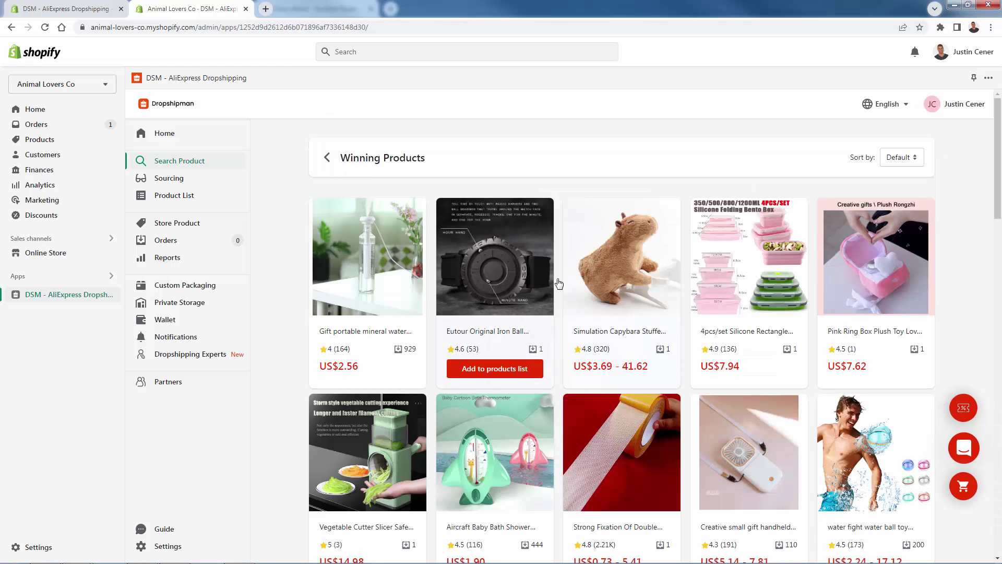
{"action": "scroll", "coordinate": [717, 282], "scroll_direction": "down", "scroll_amount": 6}
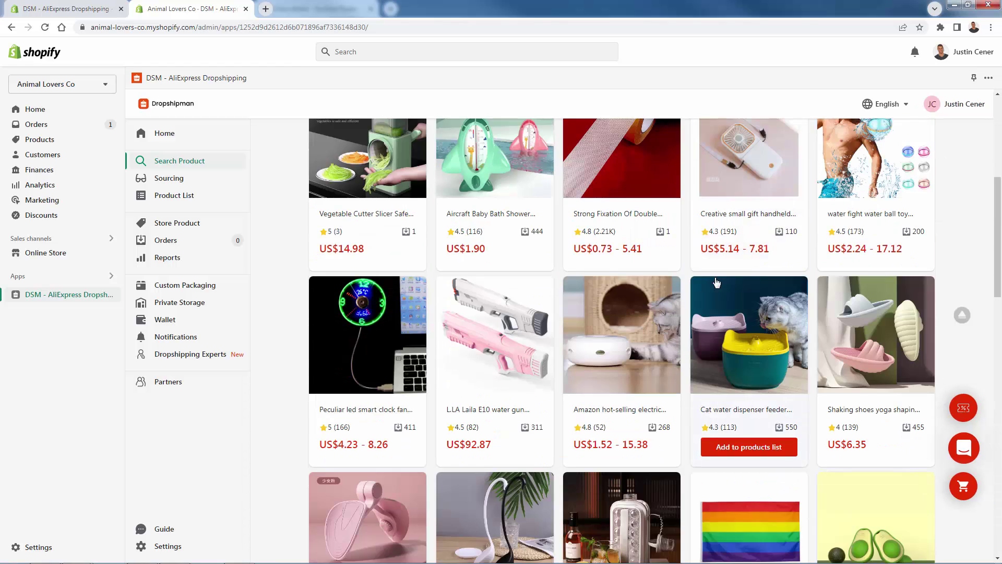
{"action": "scroll", "coordinate": [717, 282], "scroll_direction": "down", "scroll_amount": 3}
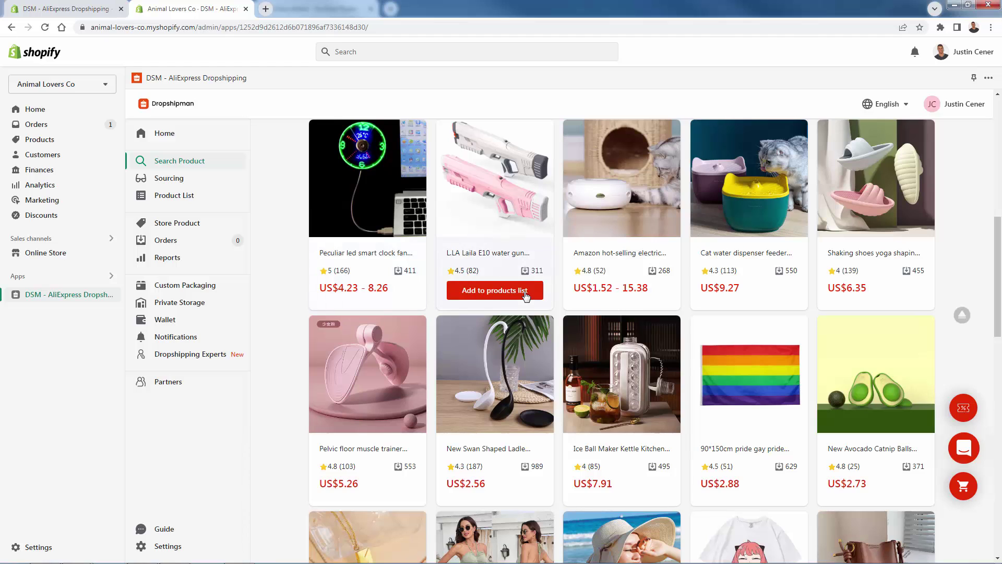
{"action": "left_click", "coordinate": [621, 292]}
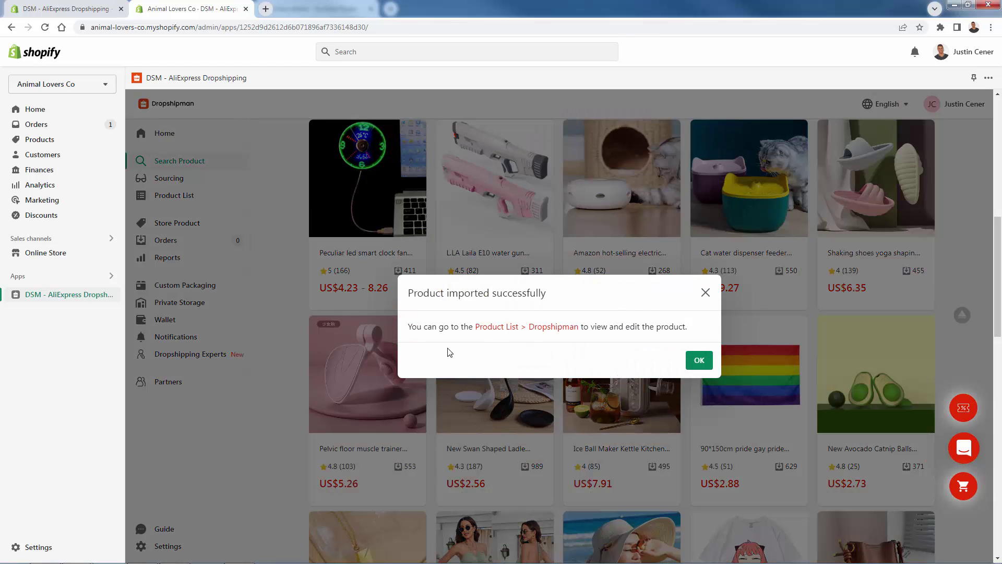
{"action": "left_click", "coordinate": [700, 360]}
Sort the winning products by price from high to low.
{"action": "scroll", "coordinate": [611, 406], "scroll_direction": "up", "scroll_amount": 3}
{"action": "scroll", "coordinate": [611, 407], "scroll_direction": "up", "scroll_amount": 6}
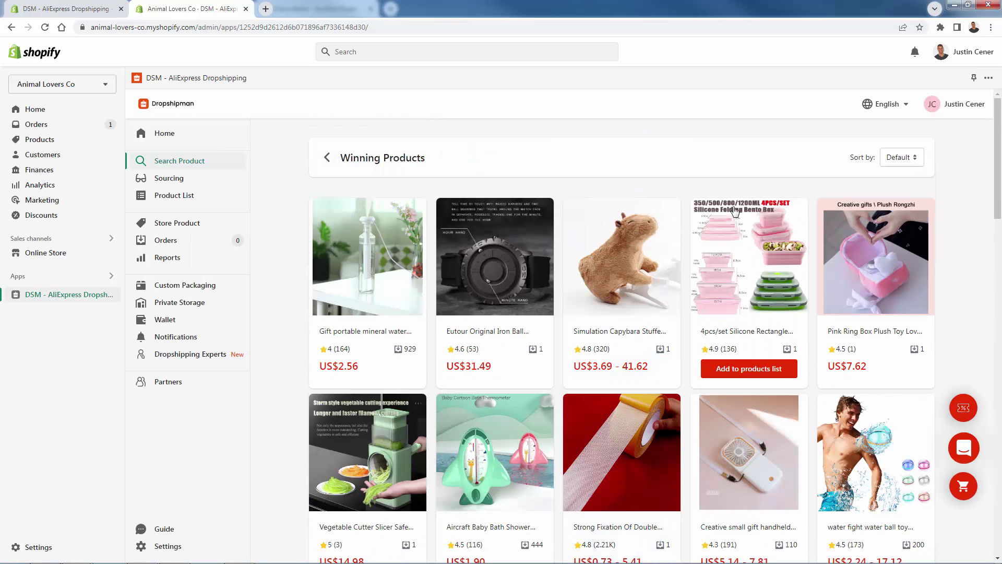
{"action": "left_click", "coordinate": [901, 157]}
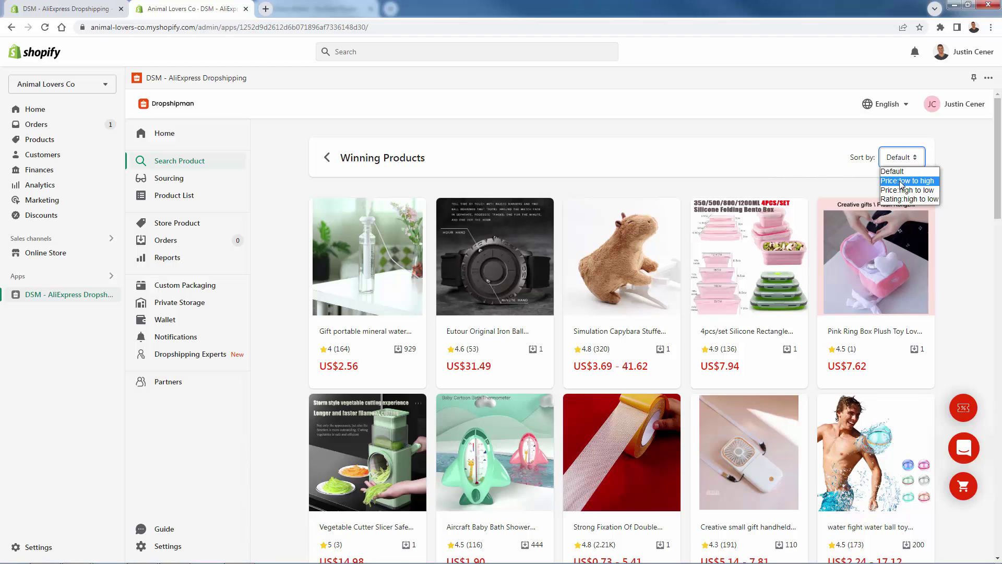
{"action": "left_click", "coordinate": [893, 191]}
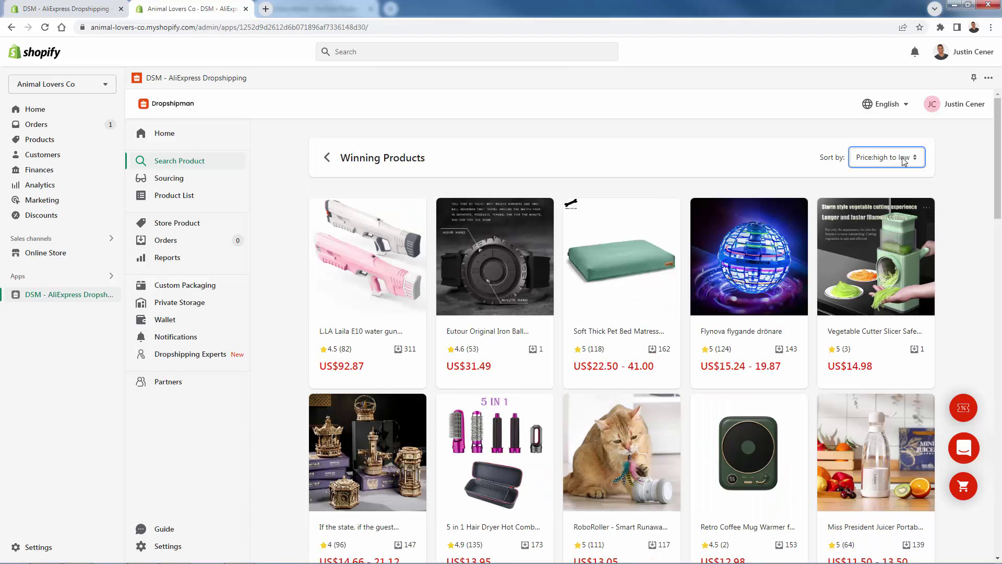
{"action": "left_click", "coordinate": [580, 125]}
{"action": "mouse_move", "coordinate": [338, 309]}
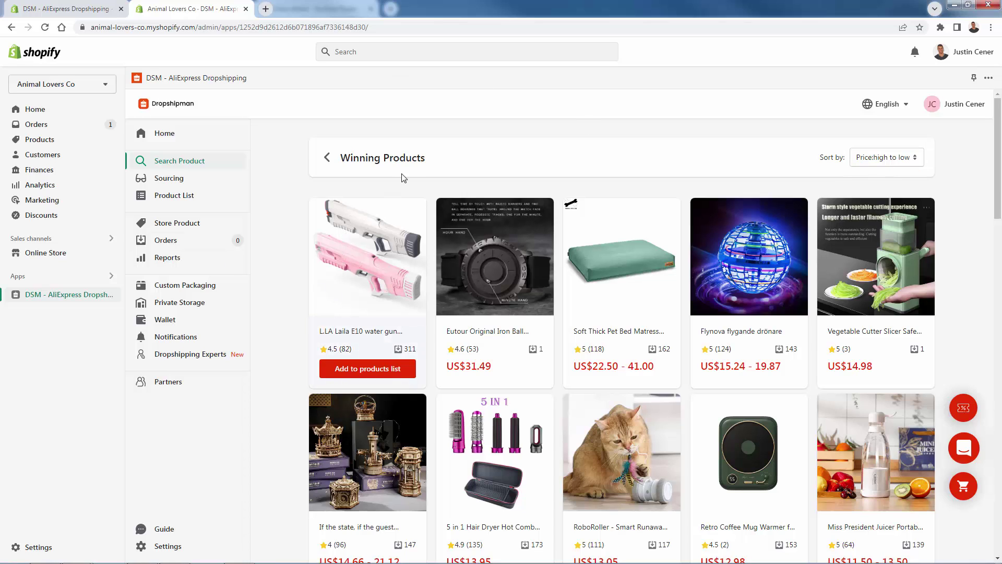
Leave the winning products and open the Sourcing Square from the Sourcing page.
{"action": "left_click", "coordinate": [327, 157]}
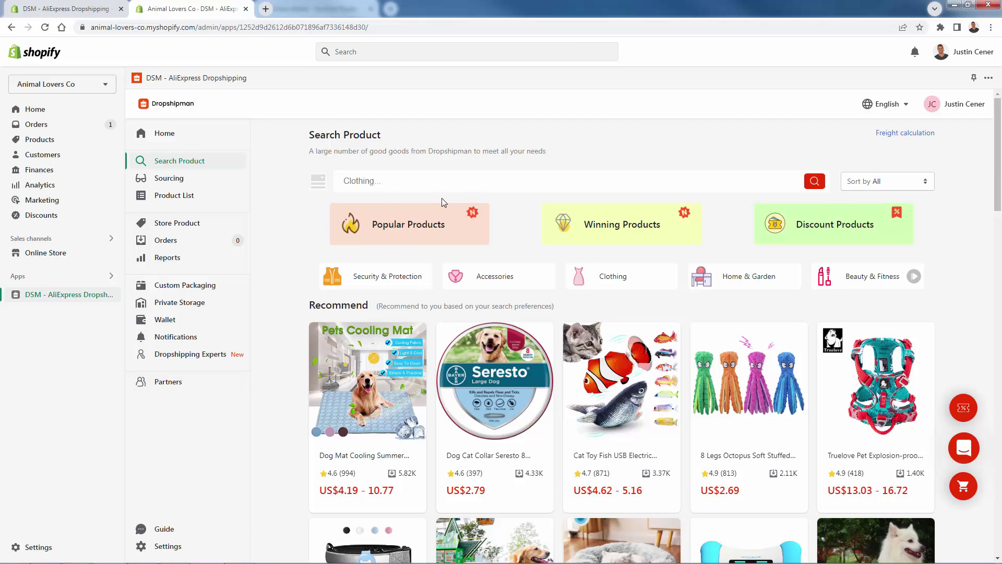
{"action": "left_click", "coordinate": [171, 178]}
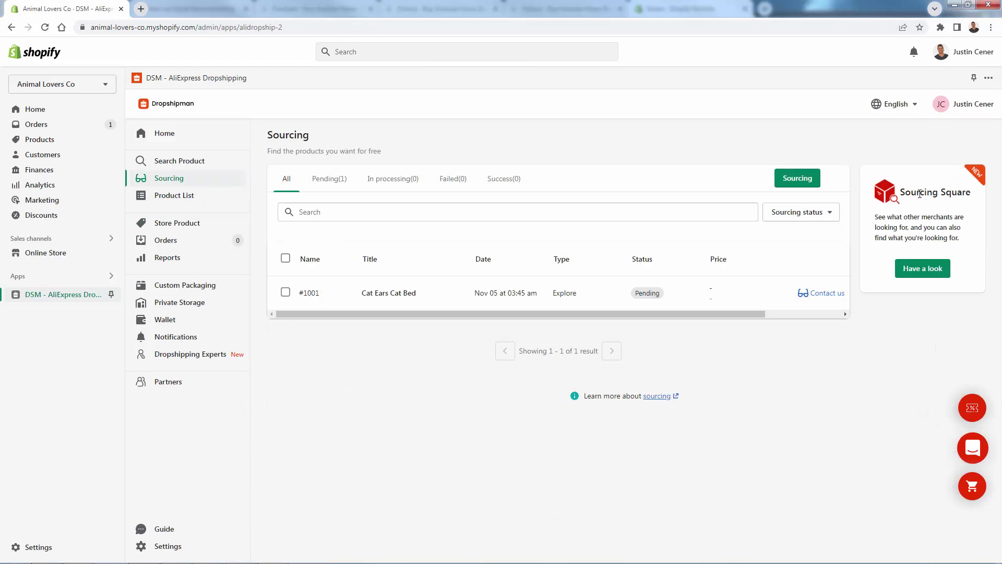
{"action": "left_click", "coordinate": [916, 271]}
{"action": "left_click", "coordinate": [925, 265]}
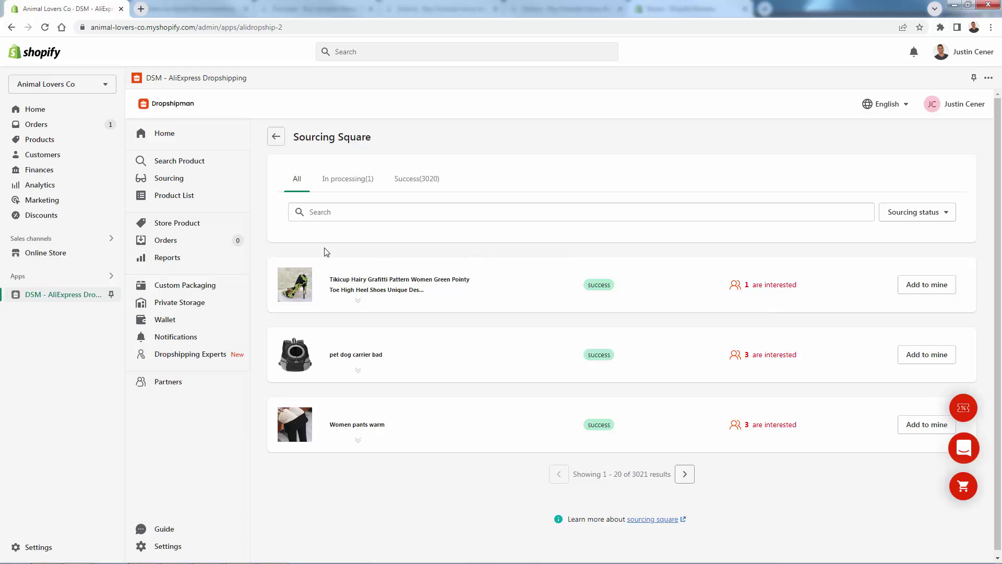
Add the Series 8 Smart Watch from the second page of Sourcing Square results to your own sourcing list.
{"action": "left_click", "coordinate": [688, 474]}
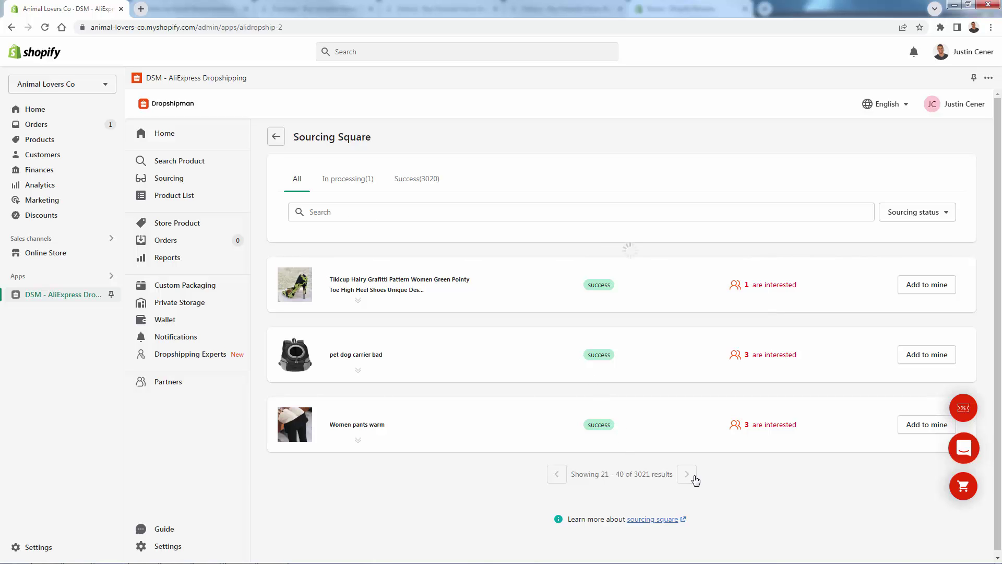
{"action": "scroll", "coordinate": [671, 436], "scroll_direction": "down", "scroll_amount": 7}
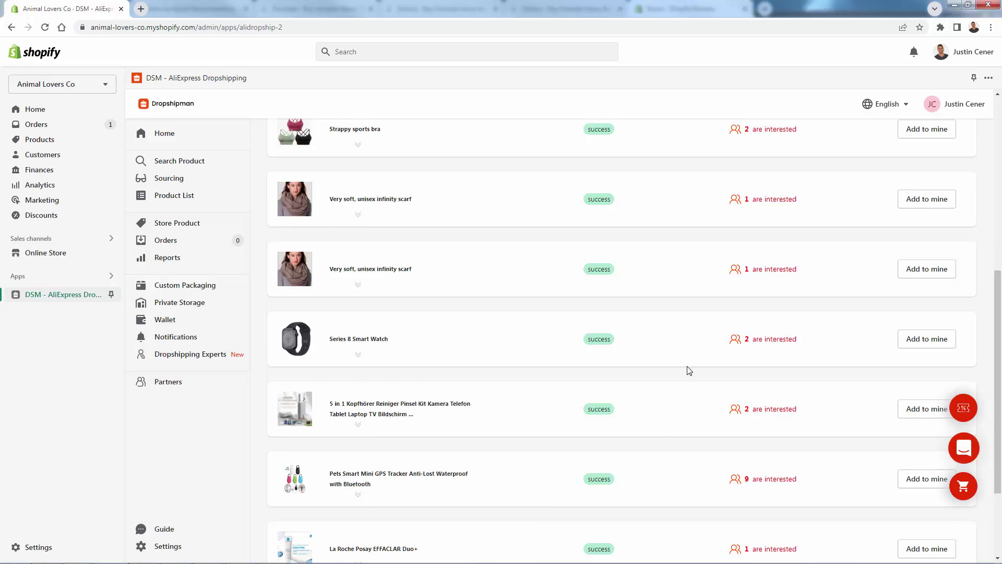
{"action": "left_click", "coordinate": [904, 344]}
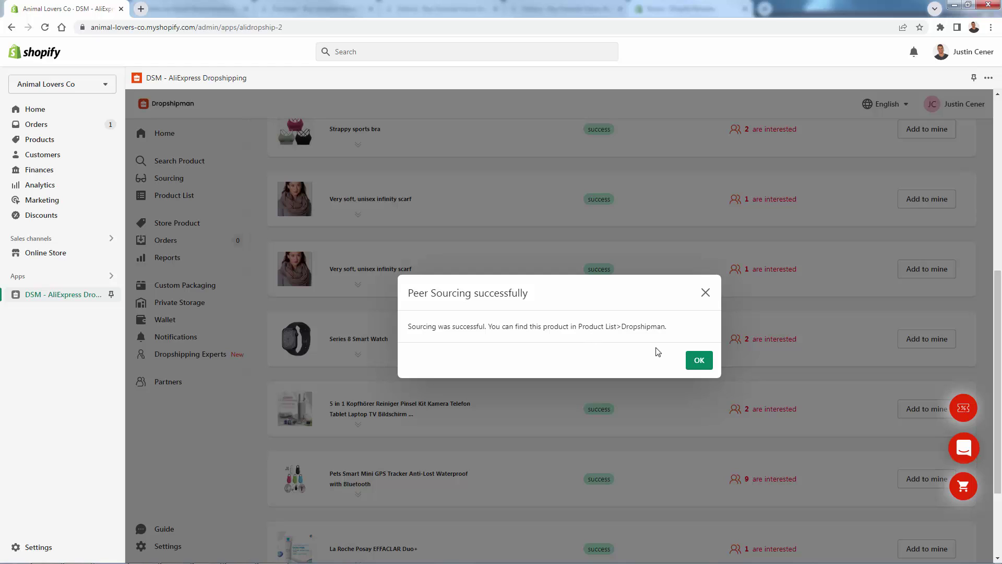
{"action": "left_click", "coordinate": [698, 359]}
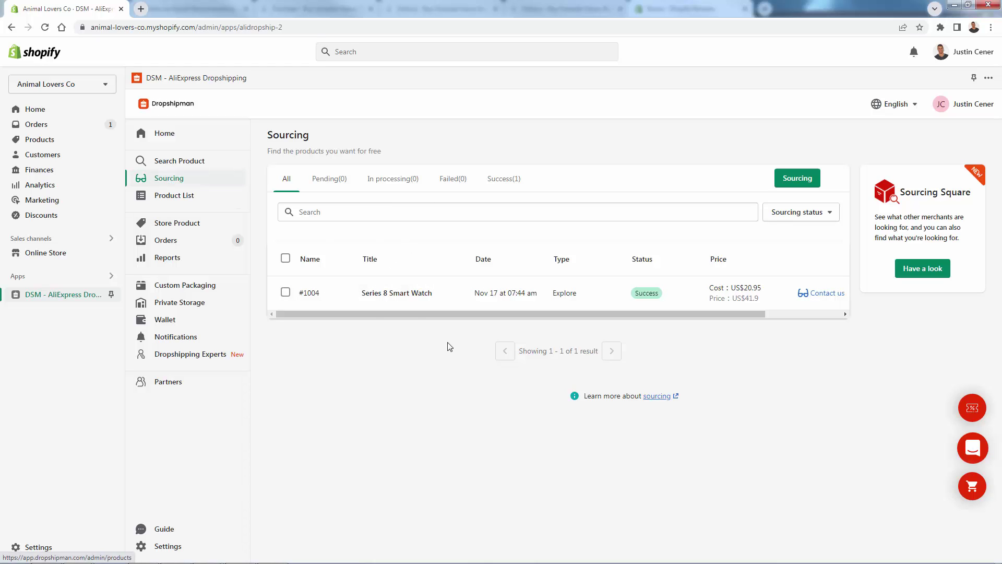
Reopen the Sourcing Square and browse the listings through to the third page of results.
{"action": "left_click", "coordinate": [911, 271]}
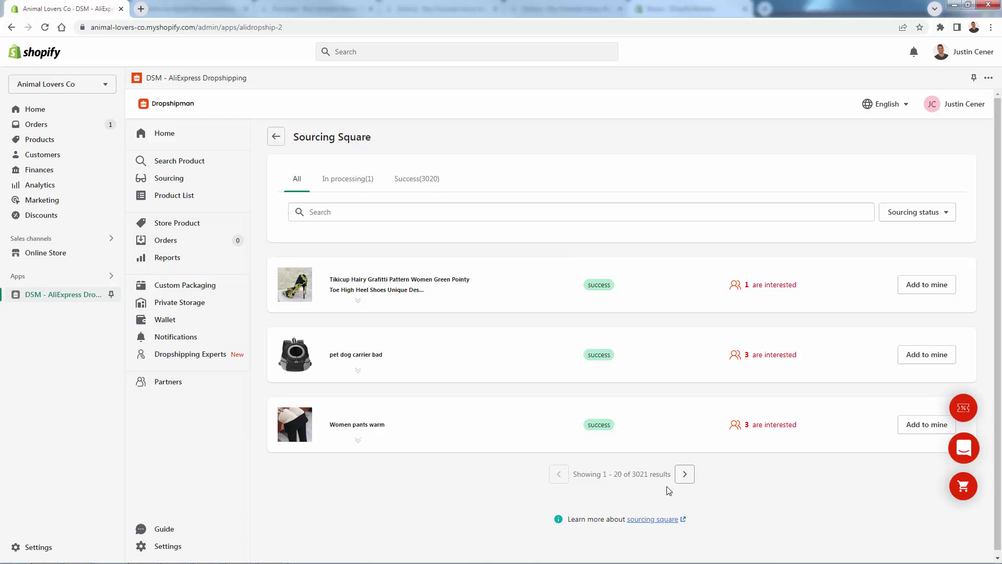
{"action": "scroll", "coordinate": [666, 387], "scroll_direction": "down", "scroll_amount": 1}
{"action": "left_click", "coordinate": [681, 470]}
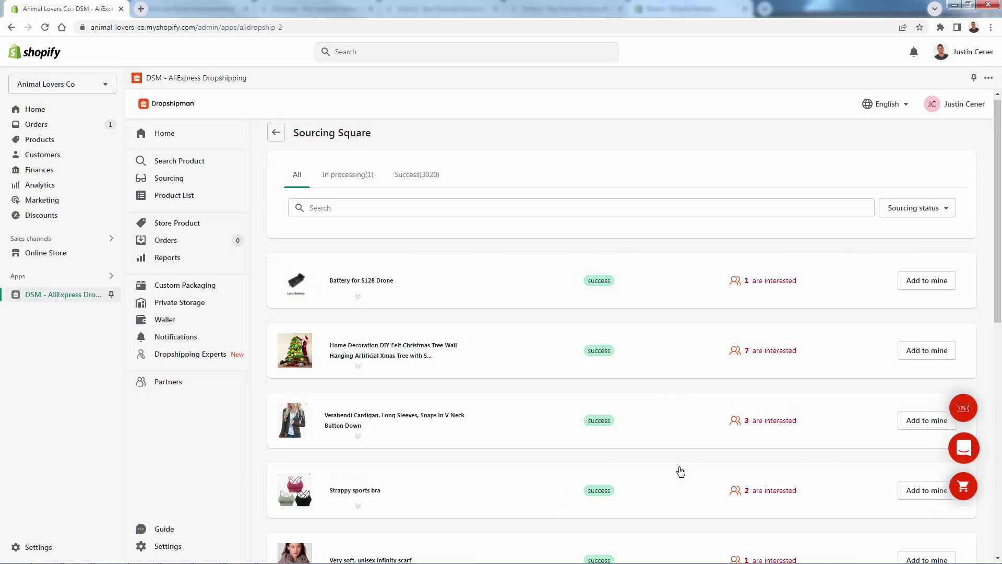
{"action": "scroll", "coordinate": [738, 359], "scroll_direction": "down", "scroll_amount": 1}
{"action": "scroll", "coordinate": [760, 319], "scroll_direction": "down", "scroll_amount": 7}
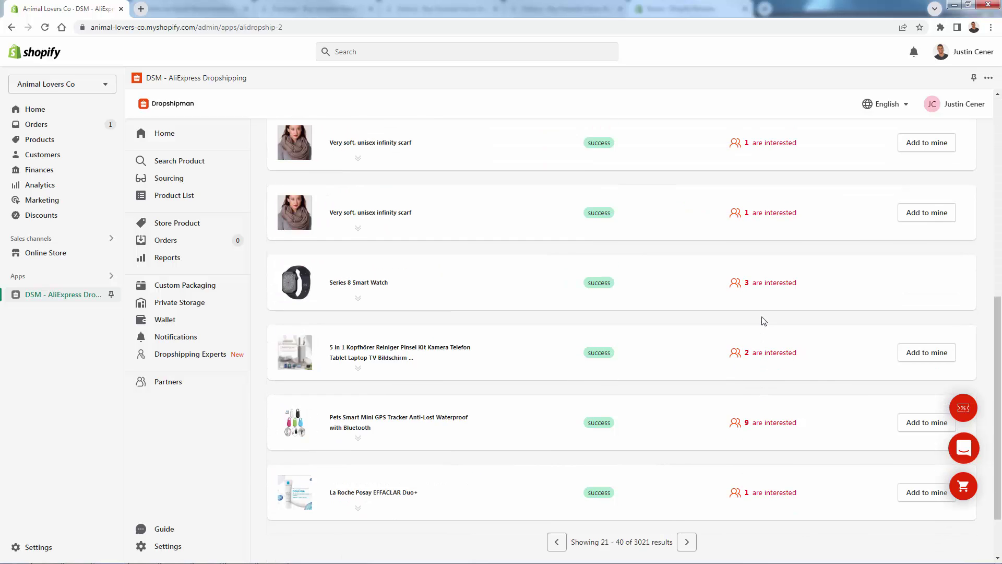
{"action": "left_click", "coordinate": [688, 470]}
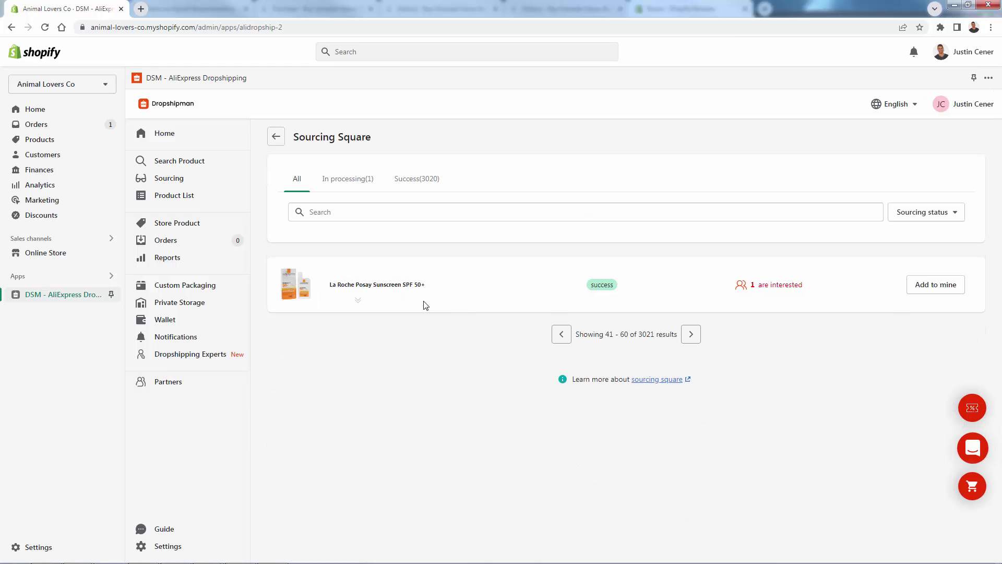
Filter the Sourcing Square to successful requests, expand the "pet dog carrier bad" details and add it to your own sourcing list.
{"action": "left_click", "coordinate": [428, 179]}
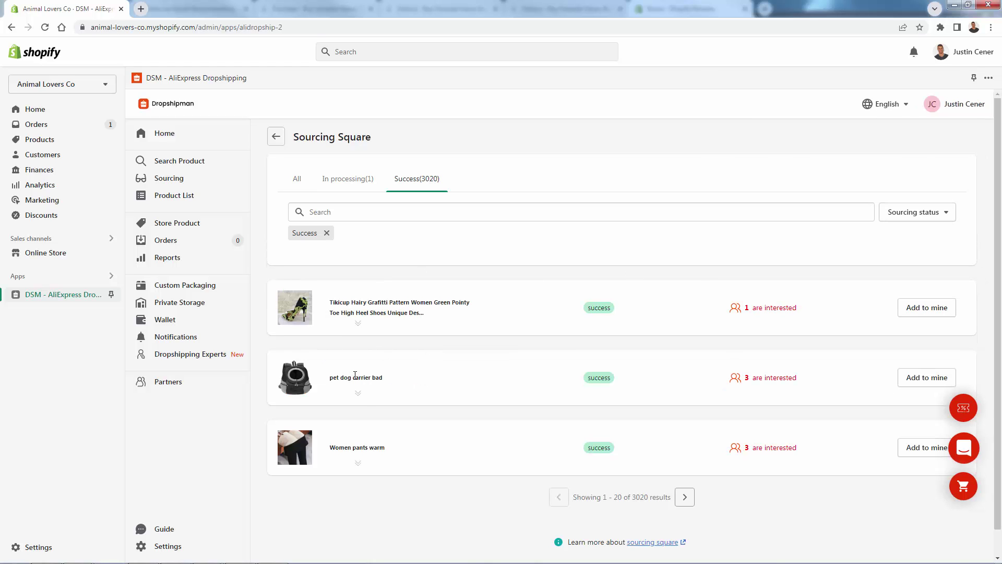
{"action": "left_click", "coordinate": [364, 401]}
{"action": "scroll", "coordinate": [360, 396], "scroll_direction": "down", "scroll_amount": 3}
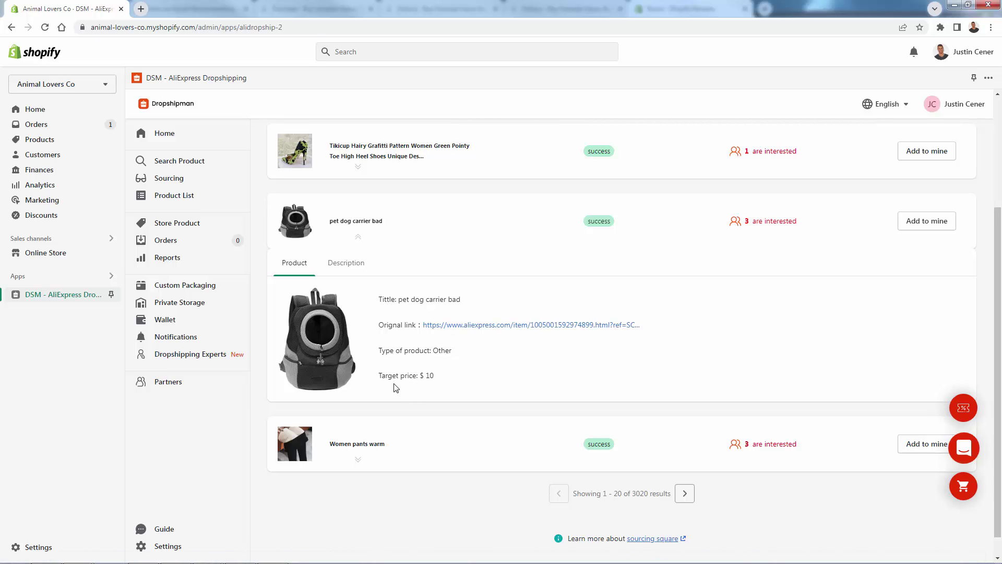
{"action": "left_click", "coordinate": [925, 221]}
{"action": "left_click", "coordinate": [702, 362]}
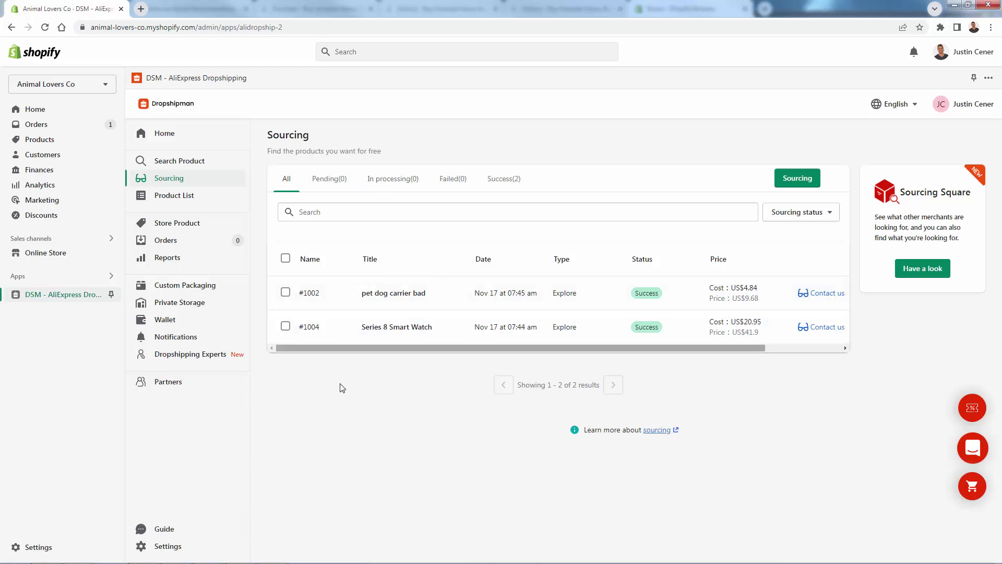
Compare the AliExpress and Dropshipman product lists, finishing on the Dropshipman one.
{"action": "left_click", "coordinate": [192, 198]}
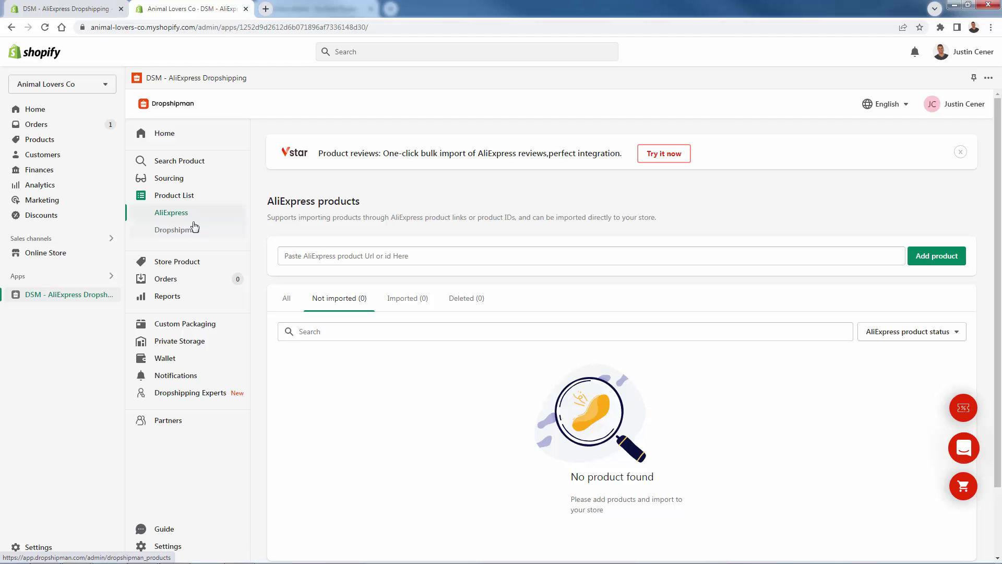
{"action": "left_click", "coordinate": [189, 236]}
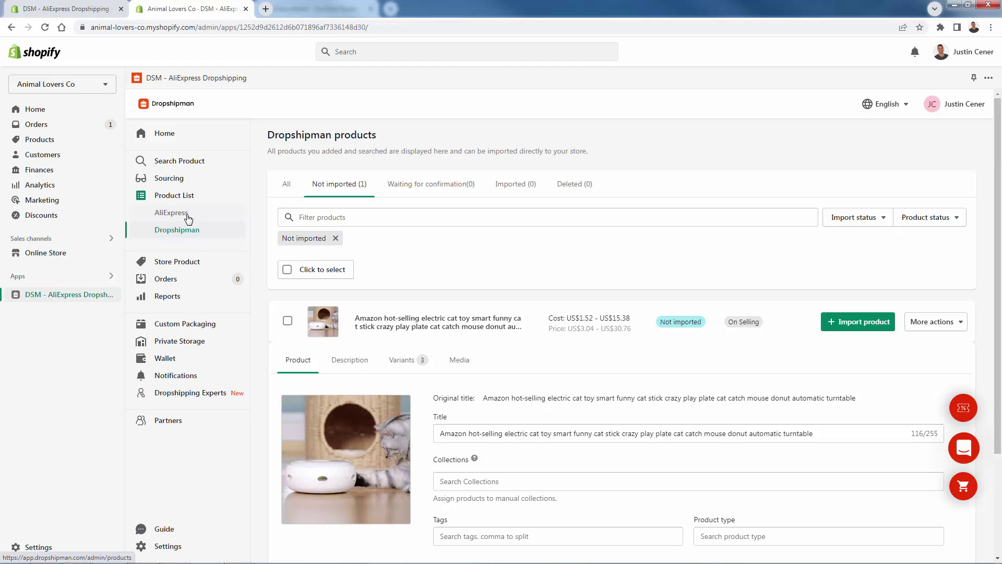
{"action": "left_click", "coordinate": [189, 219]}
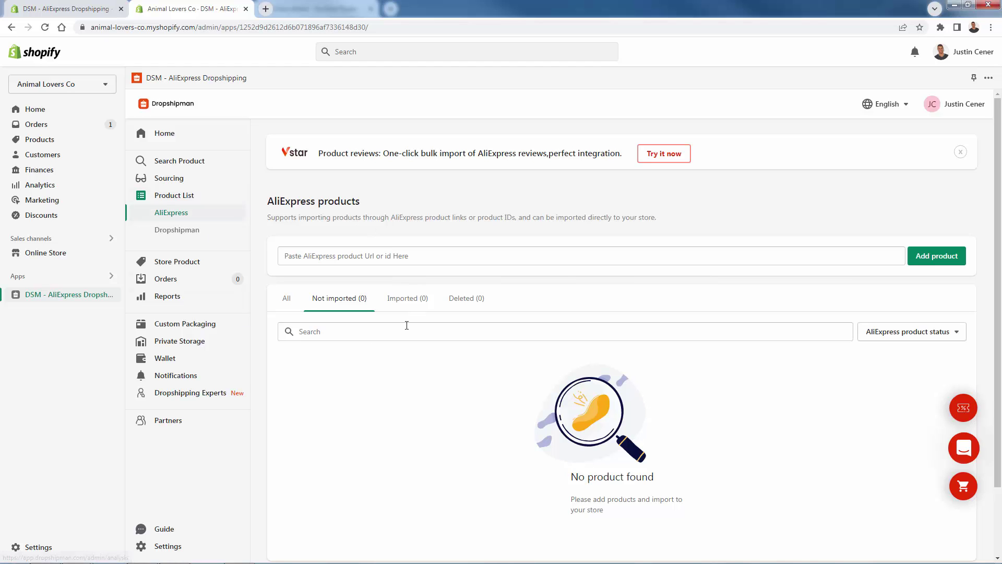
{"action": "left_click", "coordinate": [181, 230]}
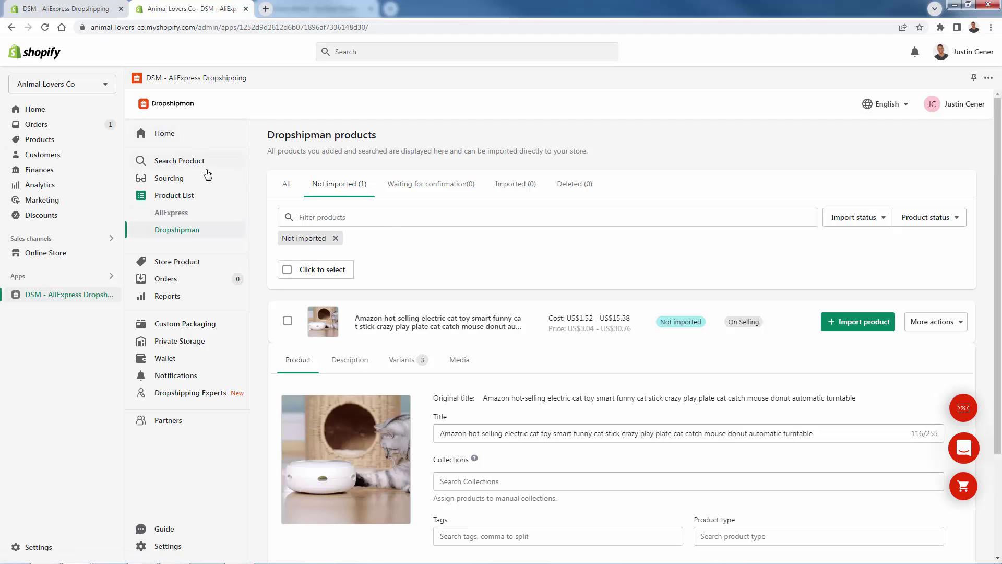
Review the electric cat toy's title, description, variants and media in the Dropshipman product list.
{"action": "scroll", "coordinate": [461, 281], "scroll_direction": "down", "scroll_amount": 2}
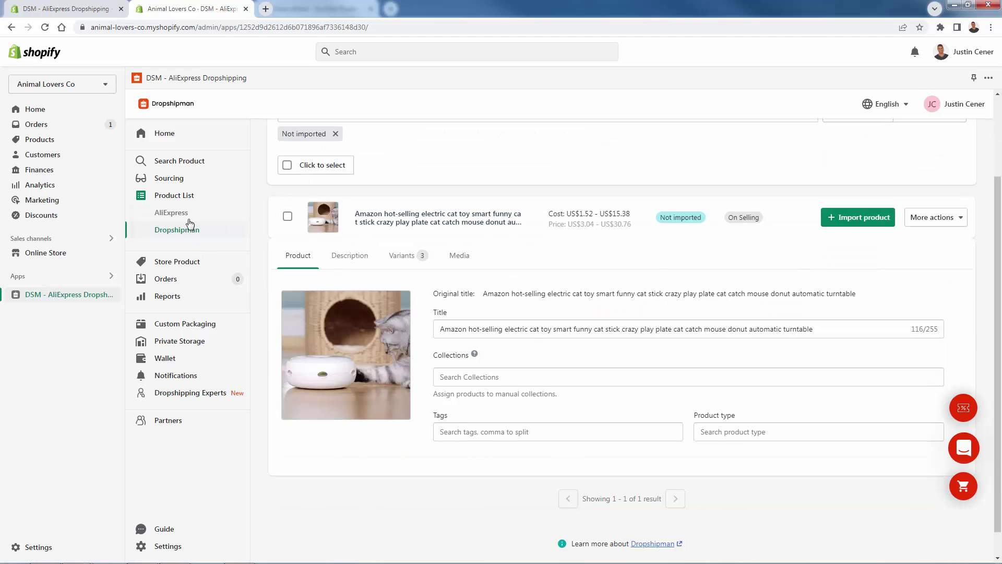
{"action": "triple_click", "coordinate": [469, 328]}
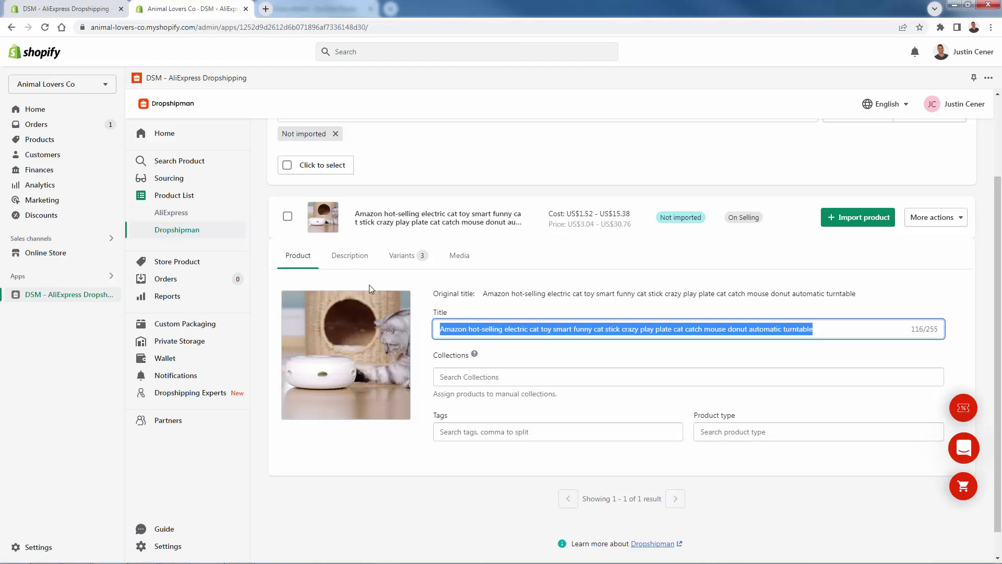
{"action": "left_click", "coordinate": [349, 257]}
{"action": "left_click", "coordinate": [406, 264]}
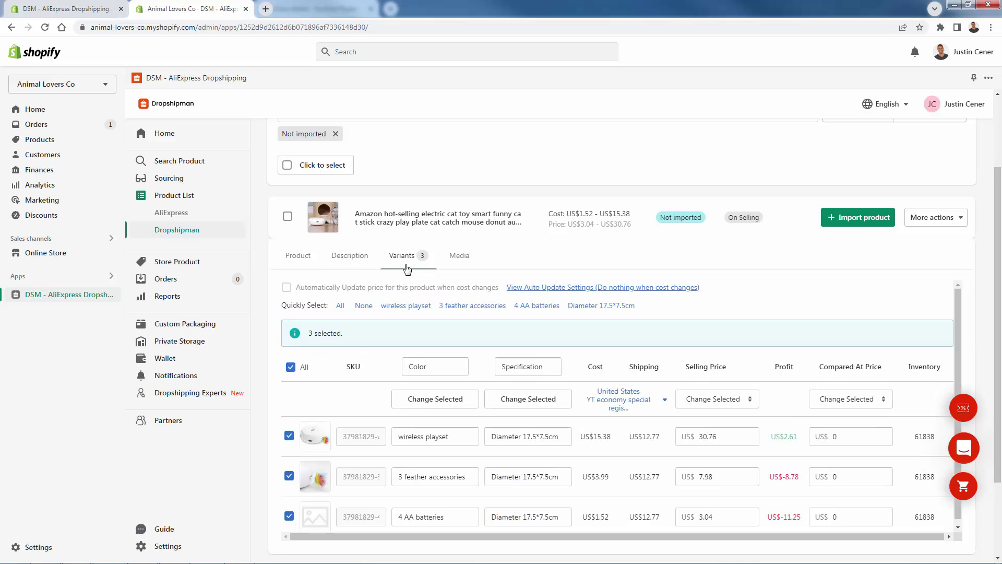
{"action": "left_click", "coordinate": [464, 263]}
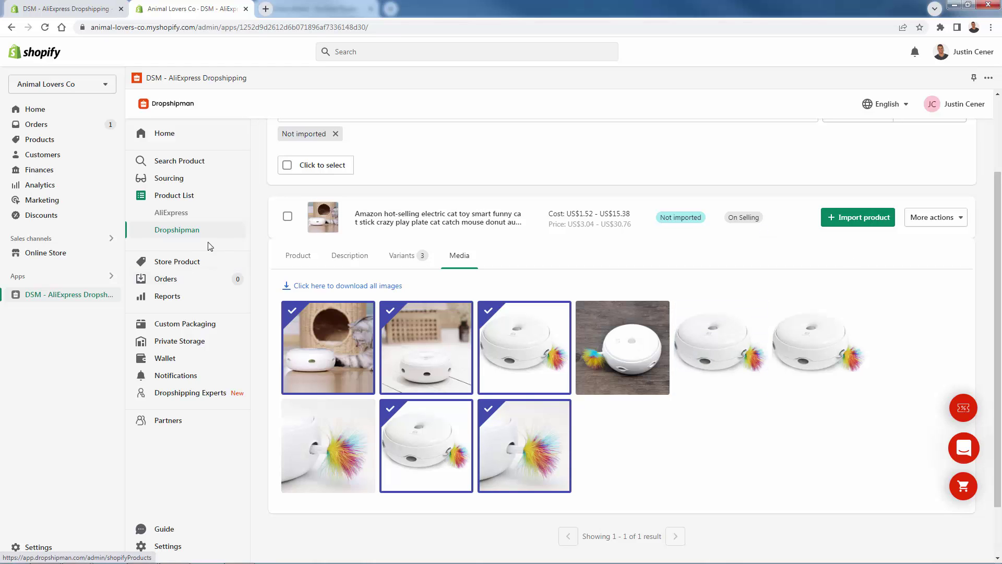
View the store products, then check the Dropshipman orders and the list of all orders.
{"action": "left_click", "coordinate": [208, 262]}
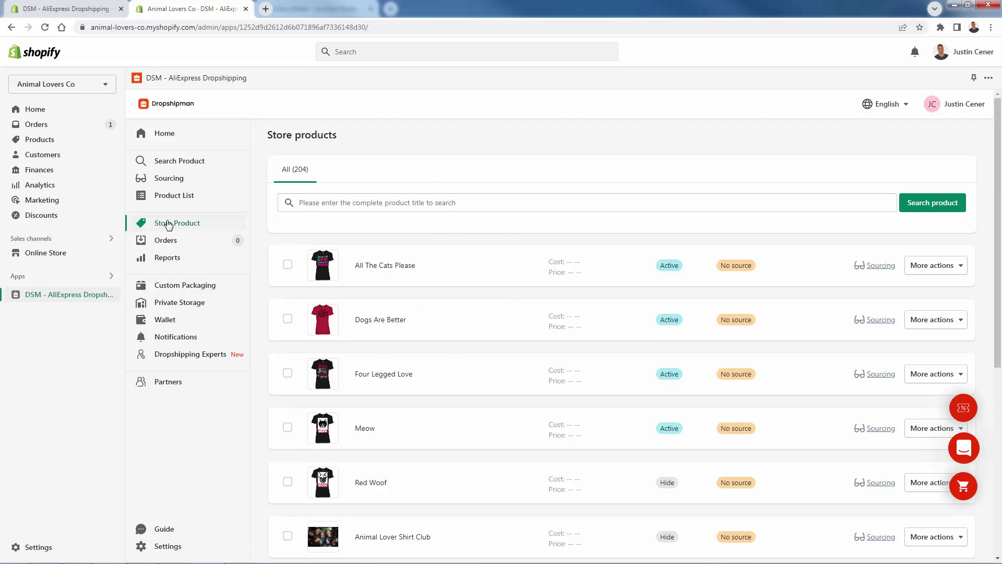
{"action": "left_click", "coordinate": [167, 240]}
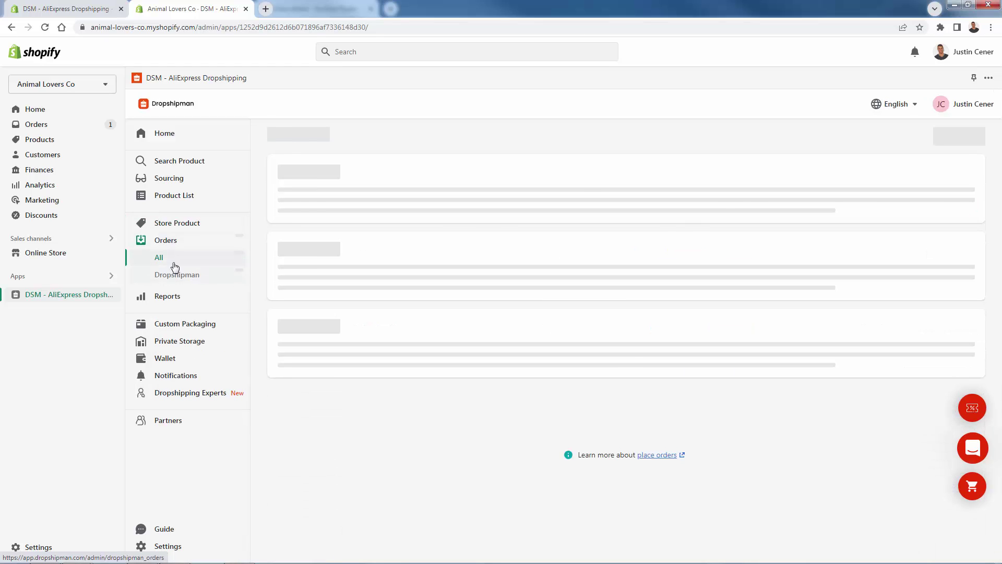
{"action": "left_click", "coordinate": [172, 275]}
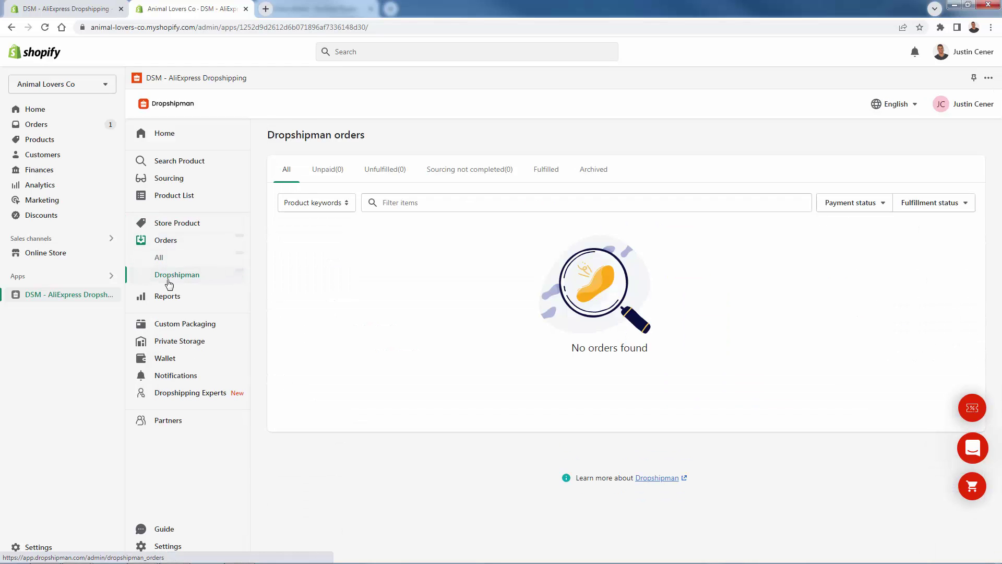
{"action": "left_click", "coordinate": [163, 259]}
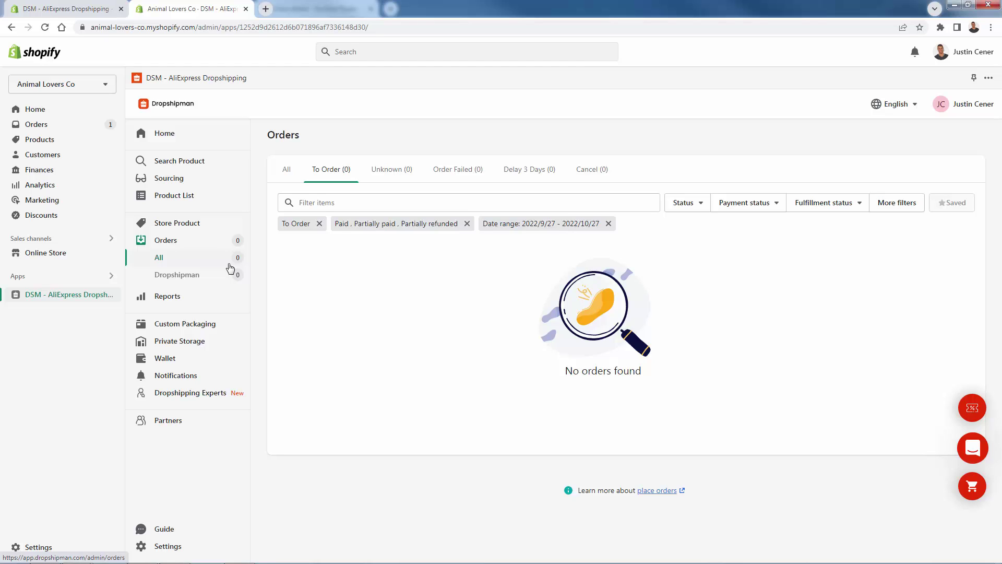
View the Reports page, checking its date range and the import, sales, order and top-selling charts.
{"action": "left_click", "coordinate": [183, 297]}
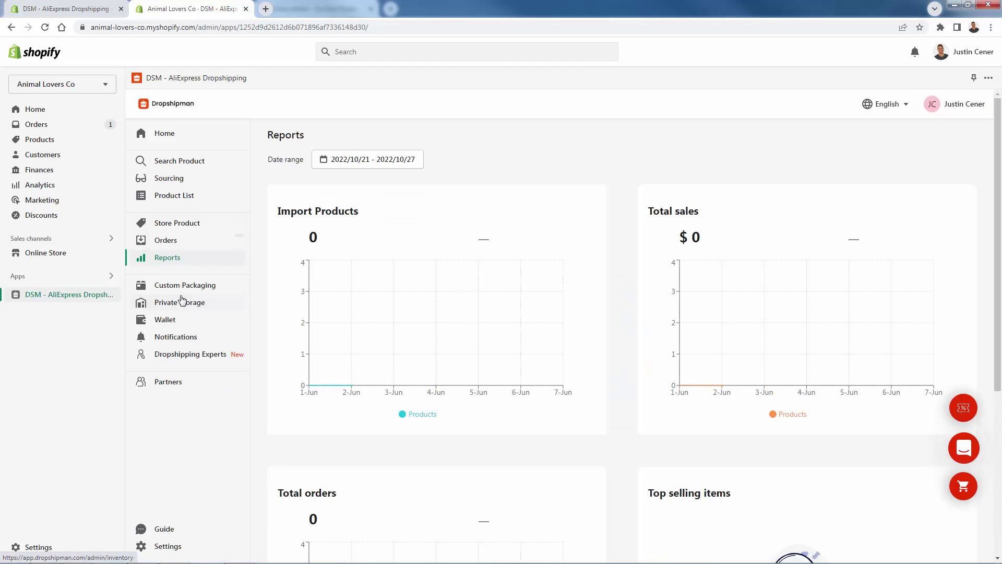
{"action": "left_click", "coordinate": [349, 166]}
{"action": "left_click", "coordinate": [338, 140]}
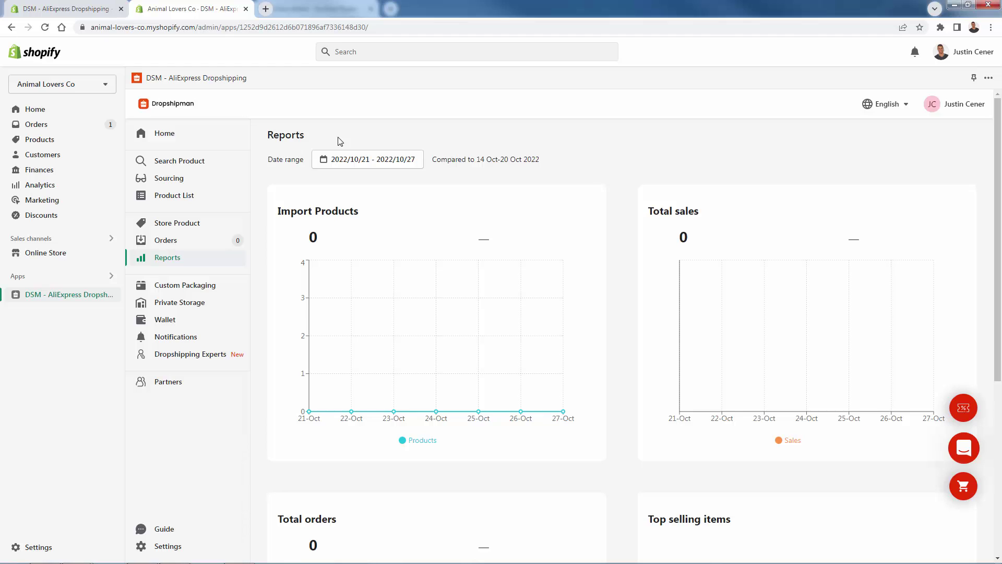
{"action": "scroll", "coordinate": [656, 418], "scroll_direction": "down", "scroll_amount": 3}
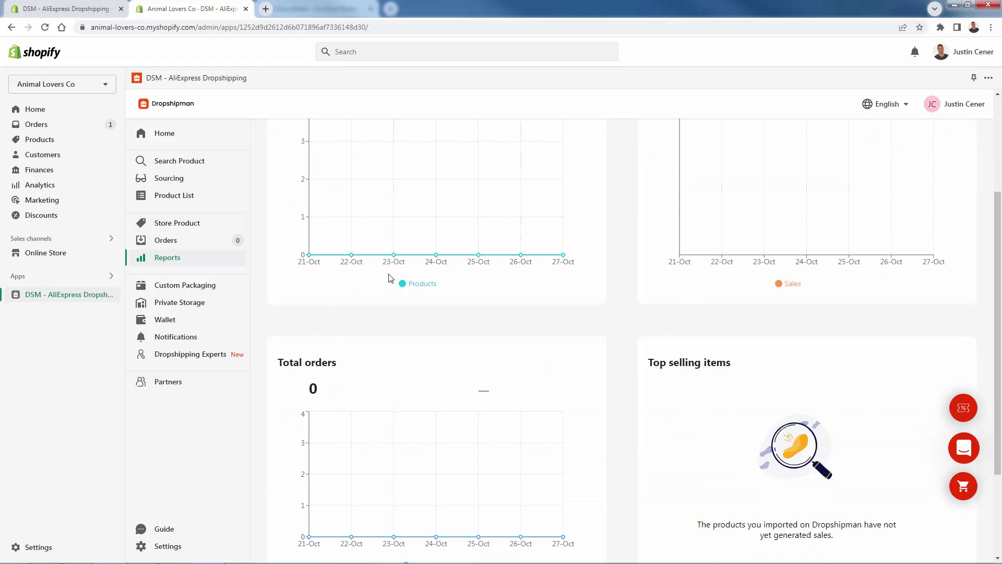
View the custom packaging options, the private storage inventory and the wallet page.
{"action": "left_click", "coordinate": [195, 290]}
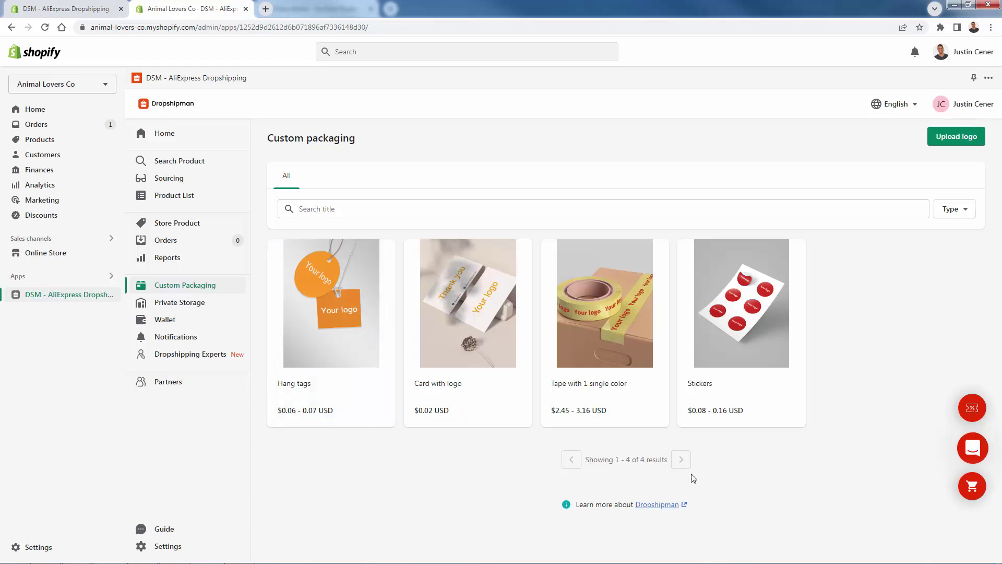
{"action": "left_click", "coordinate": [194, 307]}
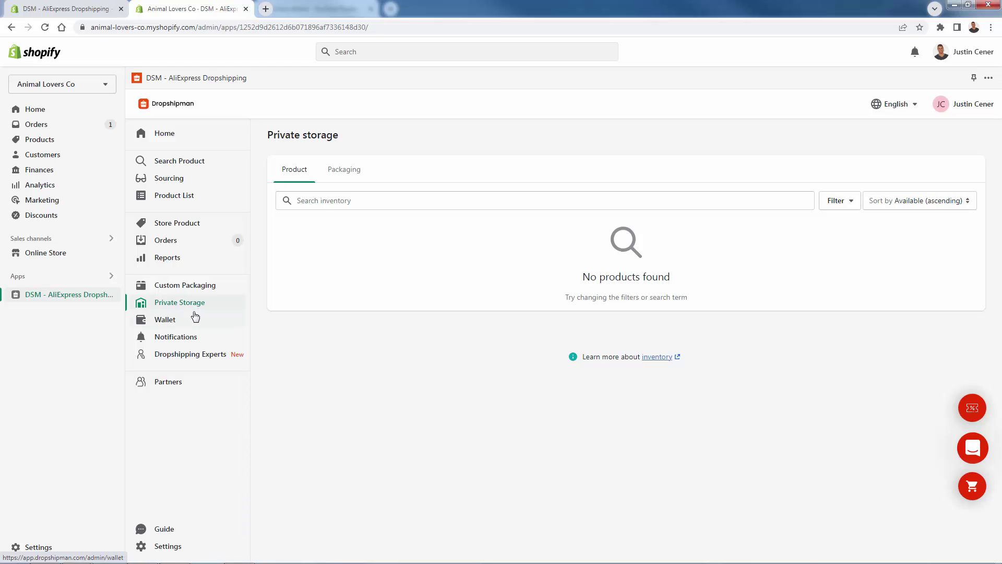
{"action": "left_click", "coordinate": [189, 325]}
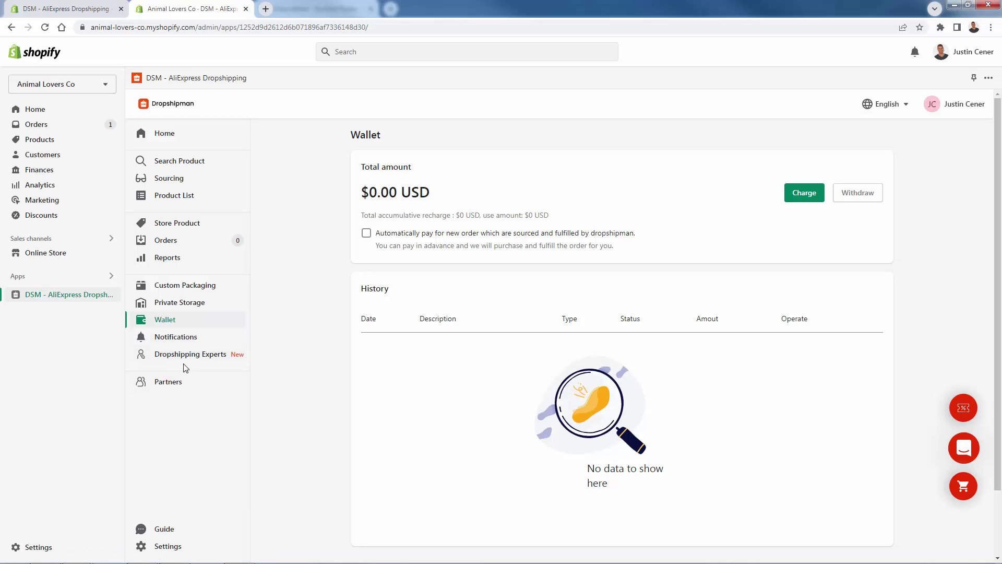
Find the portable mineral water bottle humidifier in the product search, check its TikTok videos page, and review its price and shipping.
{"action": "left_click", "coordinate": [192, 169]}
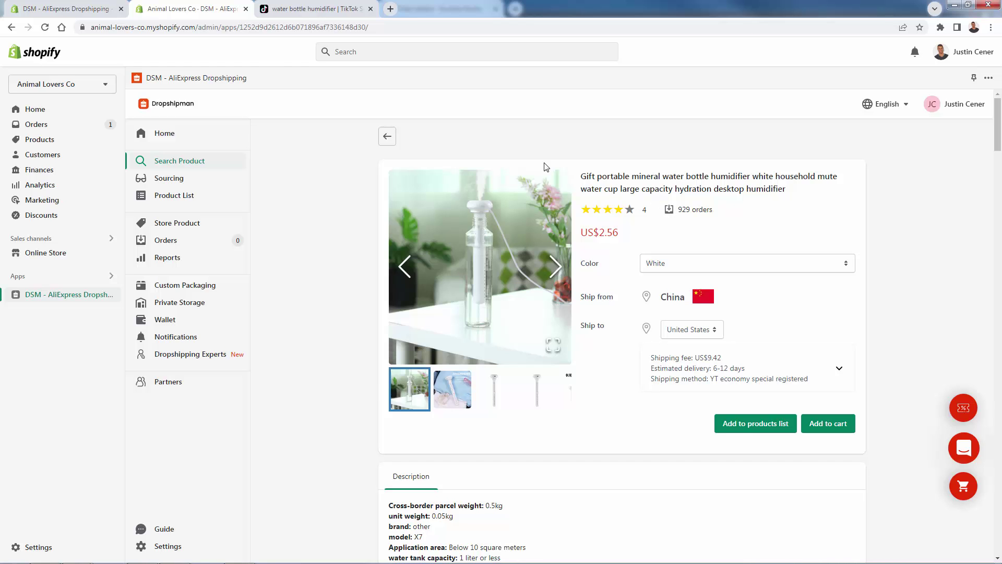
{"action": "left_click", "coordinate": [283, 10]}
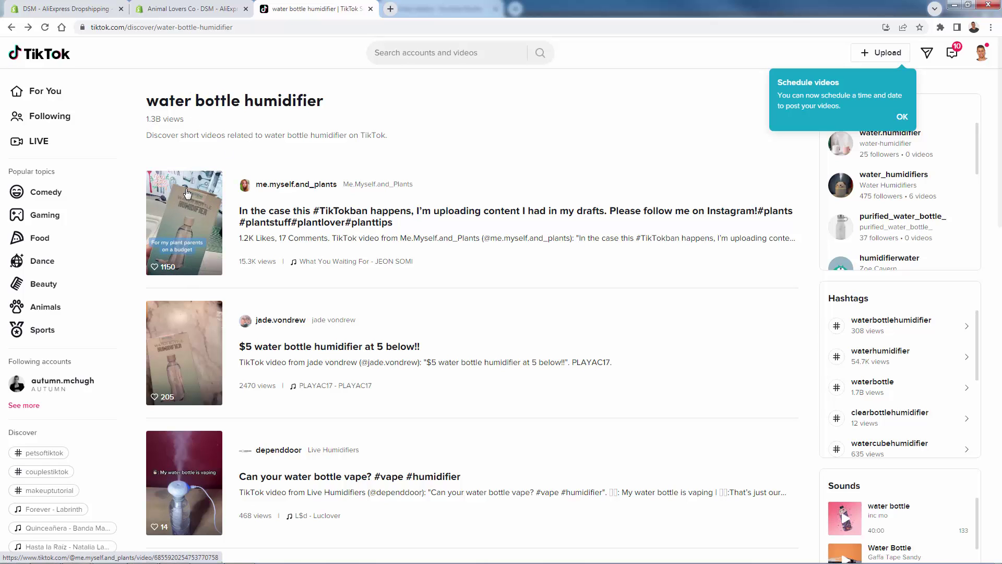
{"action": "left_click", "coordinate": [204, 10]}
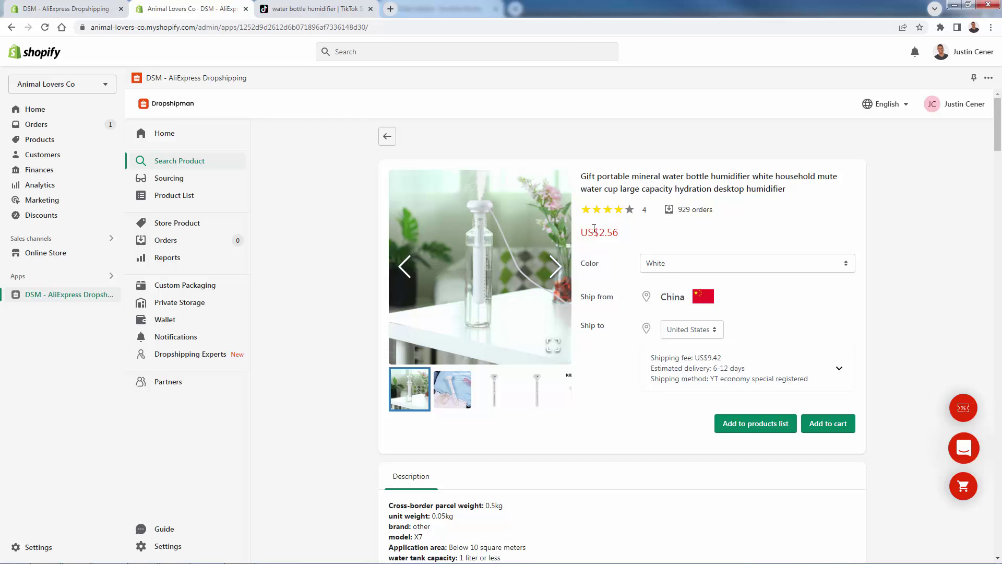
{"action": "left_click_drag", "start_coordinate": [594, 228], "coordinate": [670, 370]}
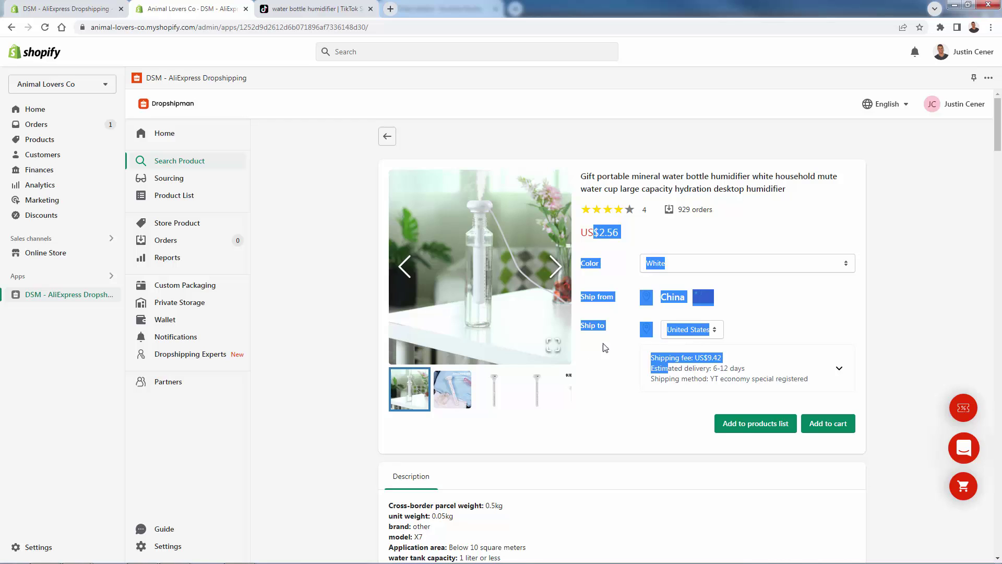
{"action": "left_click", "coordinate": [605, 304]}
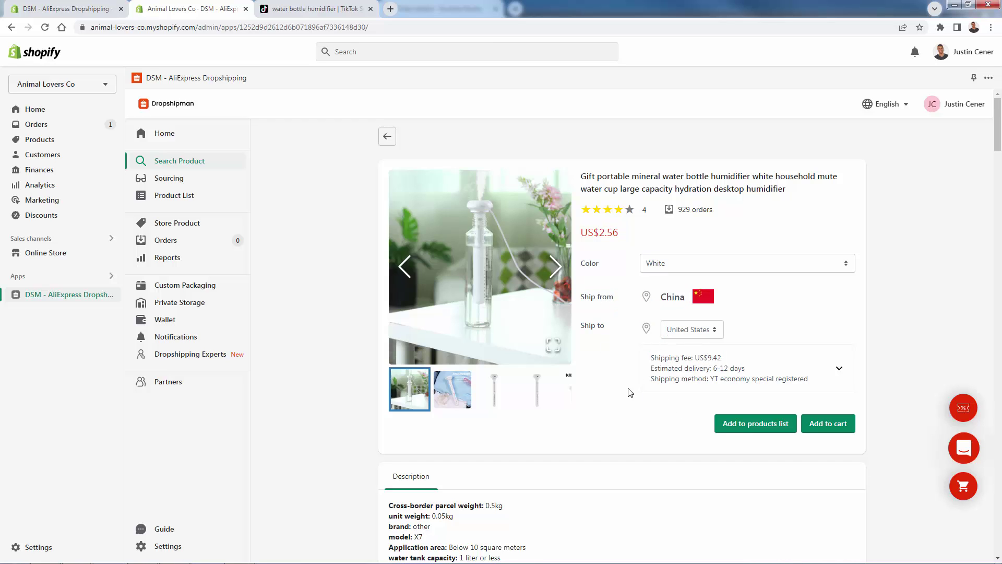
Add the water bottle humidifier to the products list and open the Dropshipman product list.
{"action": "left_click", "coordinate": [758, 427]}
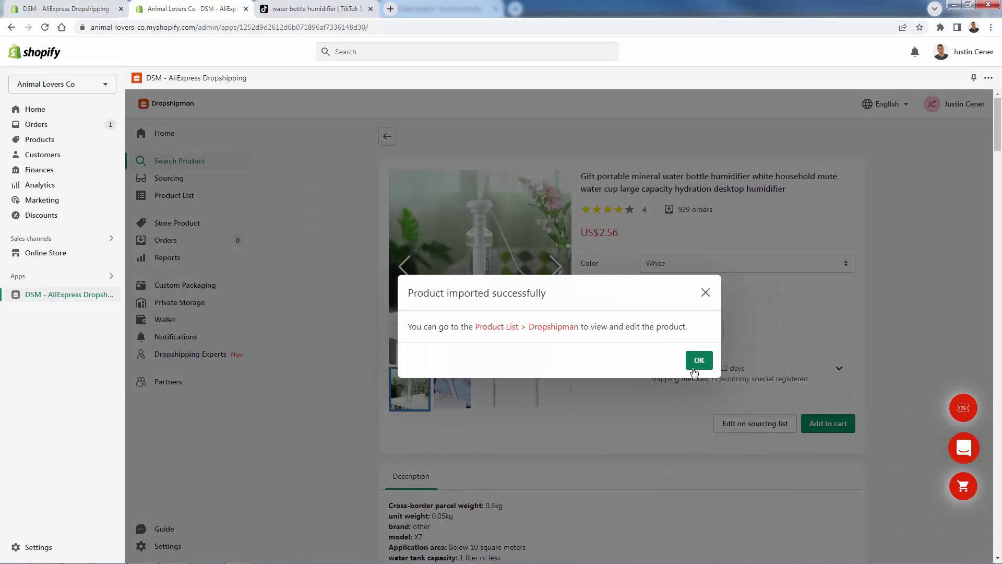
{"action": "left_click", "coordinate": [703, 374]}
{"action": "left_click", "coordinate": [188, 197]}
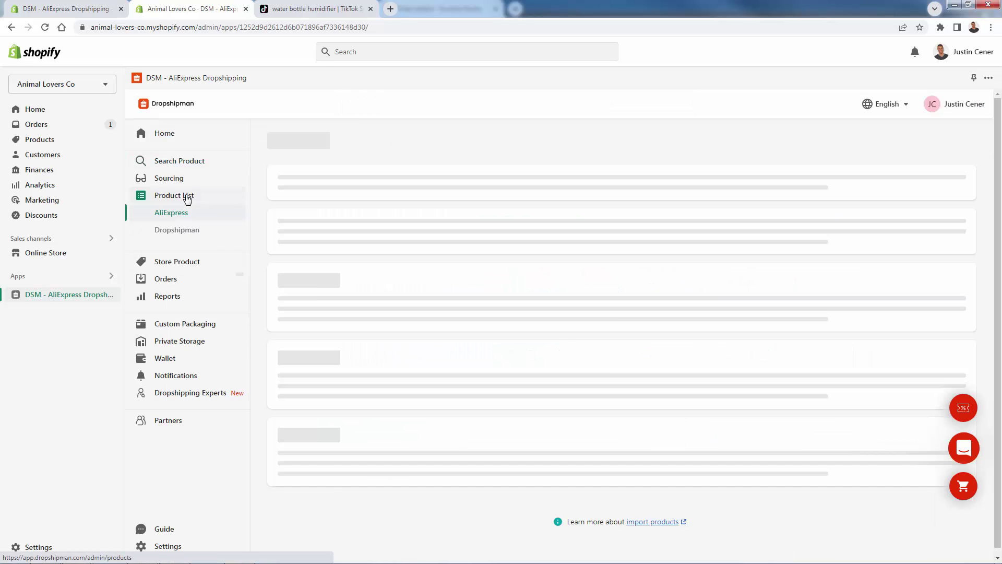
{"action": "left_click", "coordinate": [193, 233]}
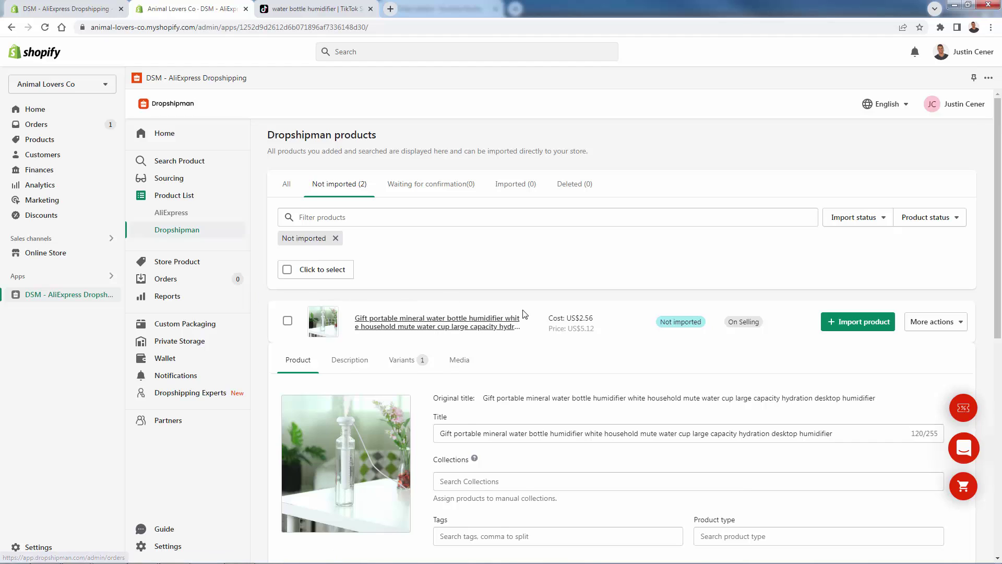
Title the humidifier "Portable Water Bottle Humidifier (As Seen On TikTok)" and assign the Home page collection and gifts tag.
{"action": "scroll", "coordinate": [524, 318], "scroll_direction": "down", "scroll_amount": 1}
{"action": "scroll", "coordinate": [524, 314], "scroll_direction": "down", "scroll_amount": 3}
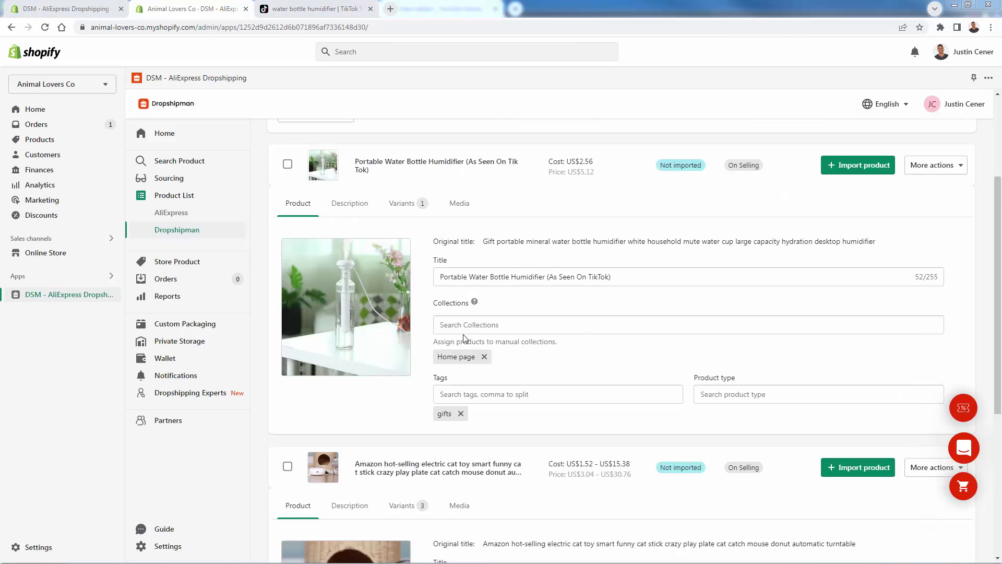
{"action": "triple_click", "coordinate": [483, 278]}
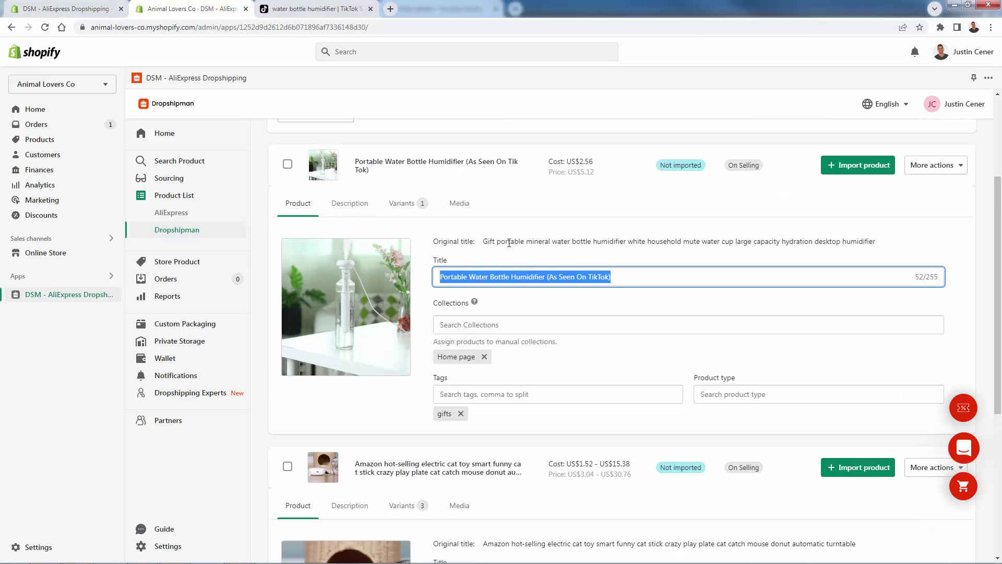
{"action": "left_click", "coordinate": [480, 338]}
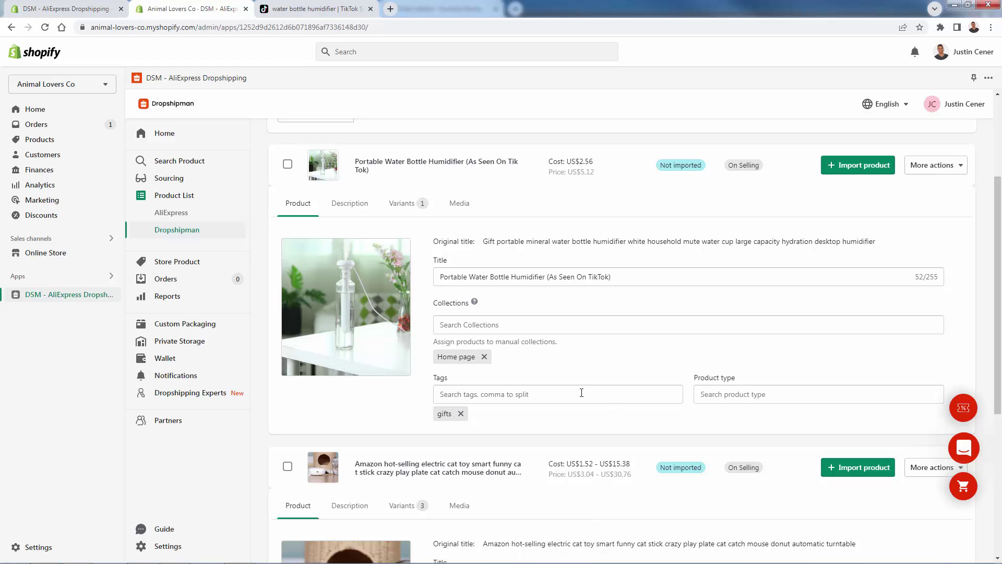
Examine the humidifier's description, from its specification list through the product images and back to the start.
{"action": "left_click", "coordinate": [359, 203]}
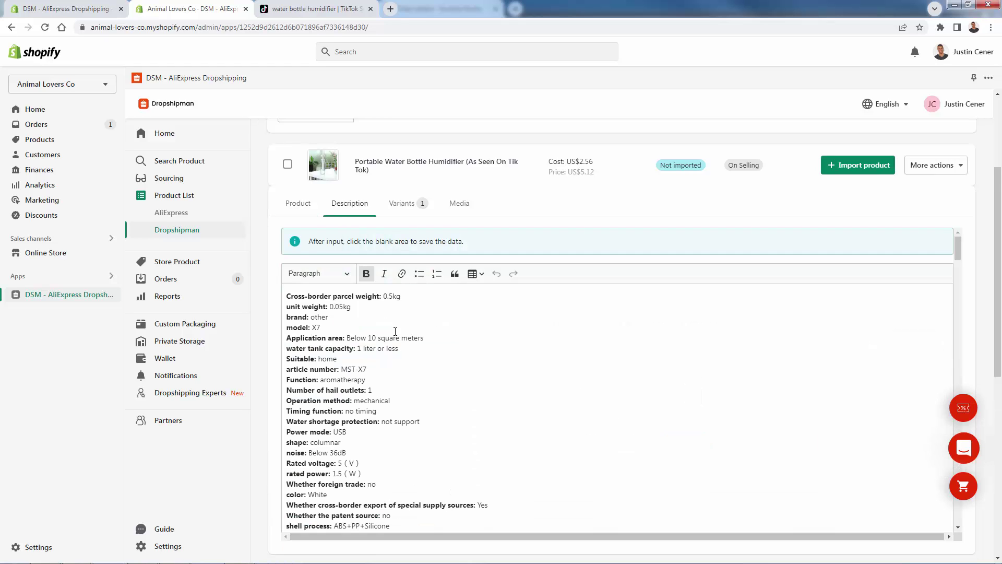
{"action": "scroll", "coordinate": [394, 312], "scroll_direction": "down", "scroll_amount": 2}
{"action": "scroll", "coordinate": [415, 392], "scroll_direction": "down", "scroll_amount": 15}
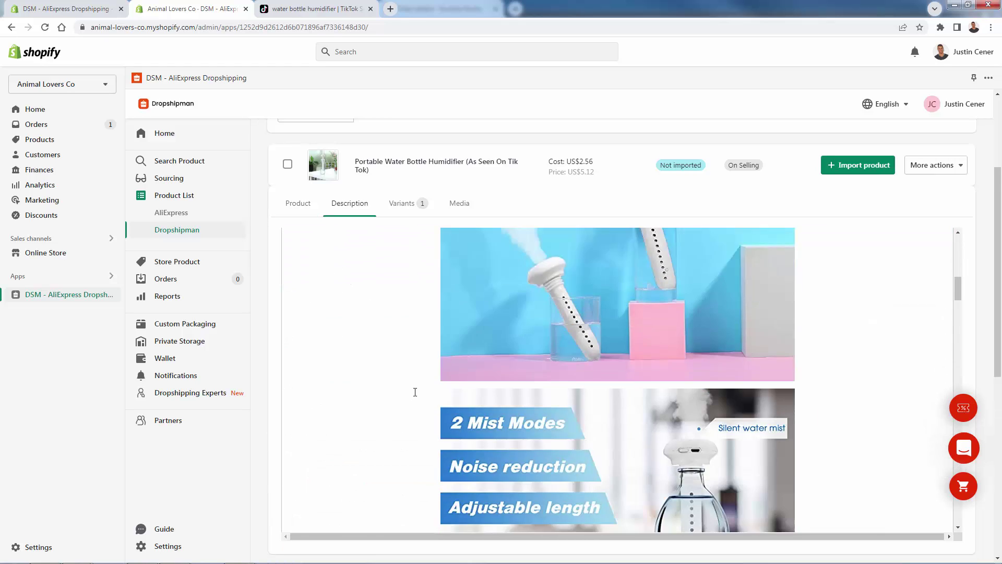
{"action": "scroll", "coordinate": [415, 392], "scroll_direction": "down", "scroll_amount": 5}
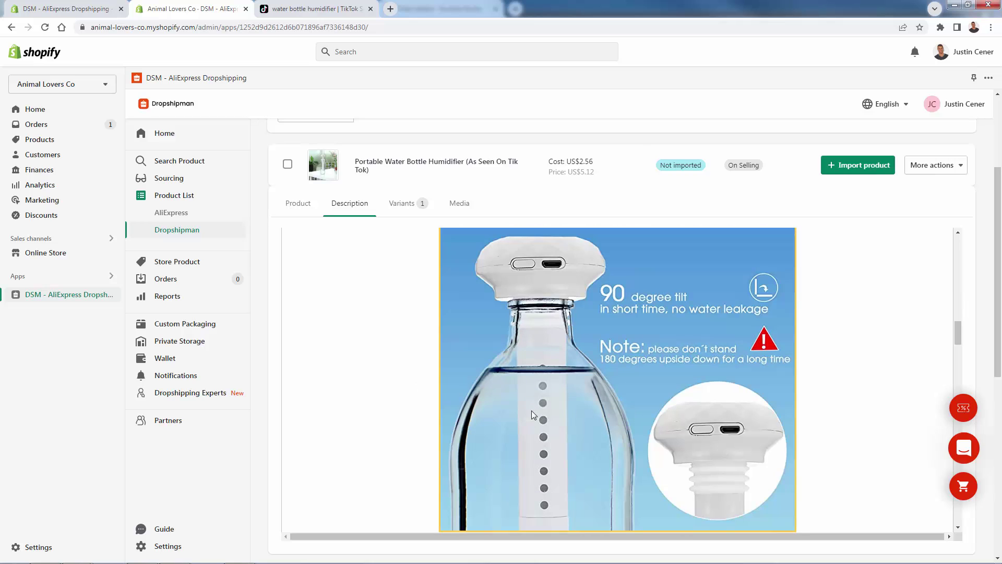
{"action": "left_click", "coordinate": [531, 410]}
{"action": "scroll", "coordinate": [531, 410], "scroll_direction": "up", "scroll_amount": 7}
{"action": "scroll", "coordinate": [502, 417], "scroll_direction": "up", "scroll_amount": 15}
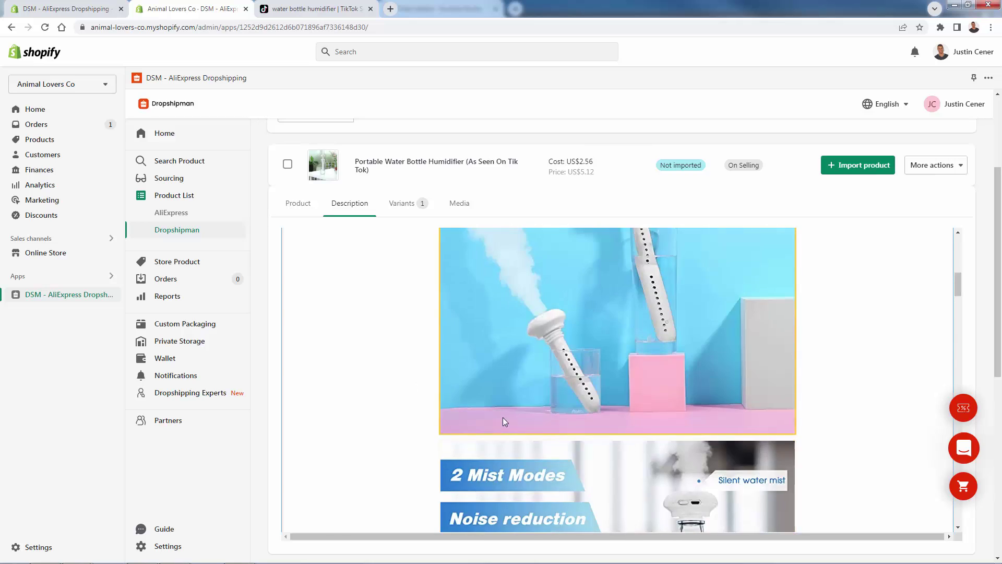
{"action": "left_click", "coordinate": [360, 295]}
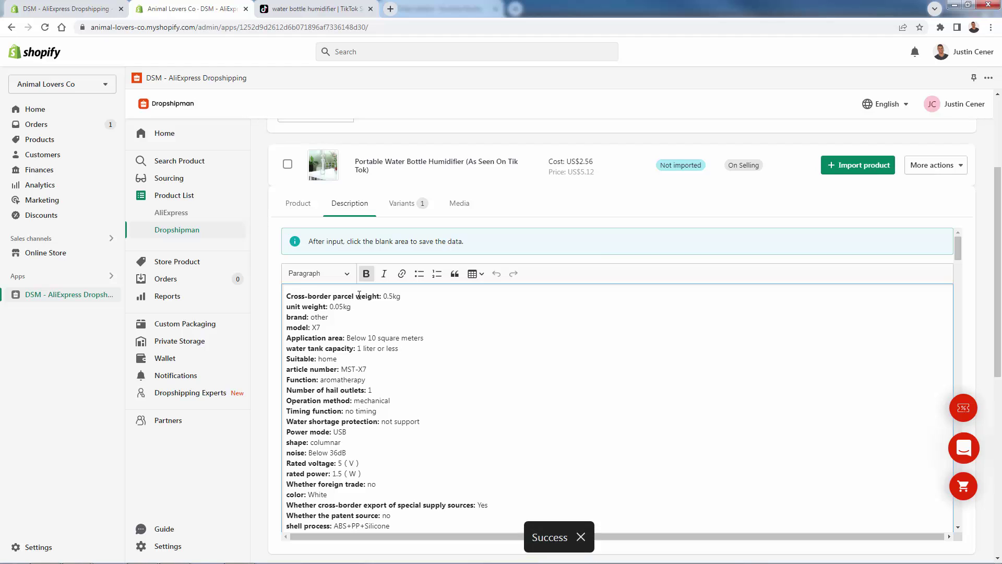
Set the White variant's selling price to US$24.99 and its compared-at price to US$34.99.
{"action": "left_click", "coordinate": [404, 209]}
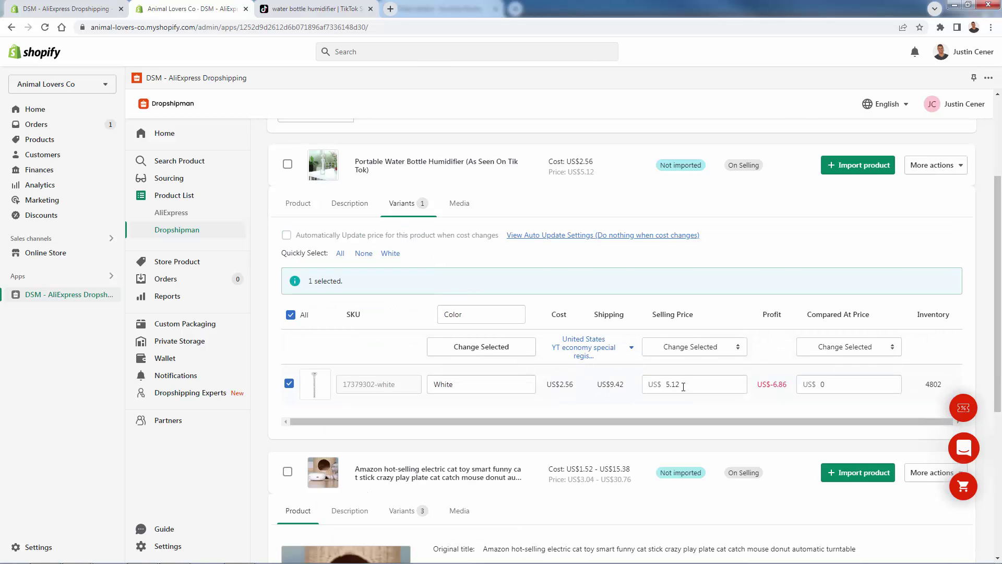
{"action": "double_click", "coordinate": [698, 382]}
{"action": "type", "text": "24.99"}
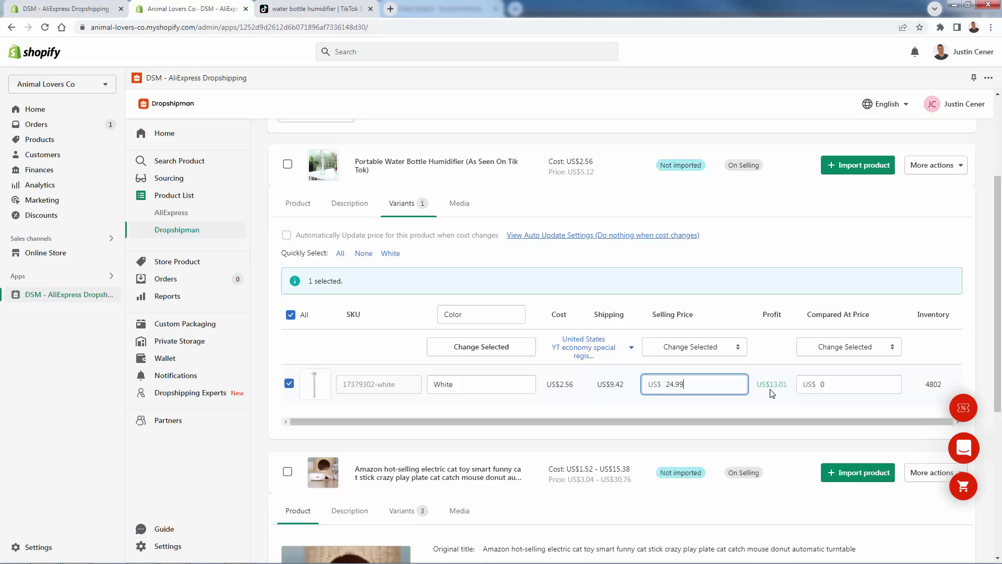
{"action": "left_click", "coordinate": [840, 381]}
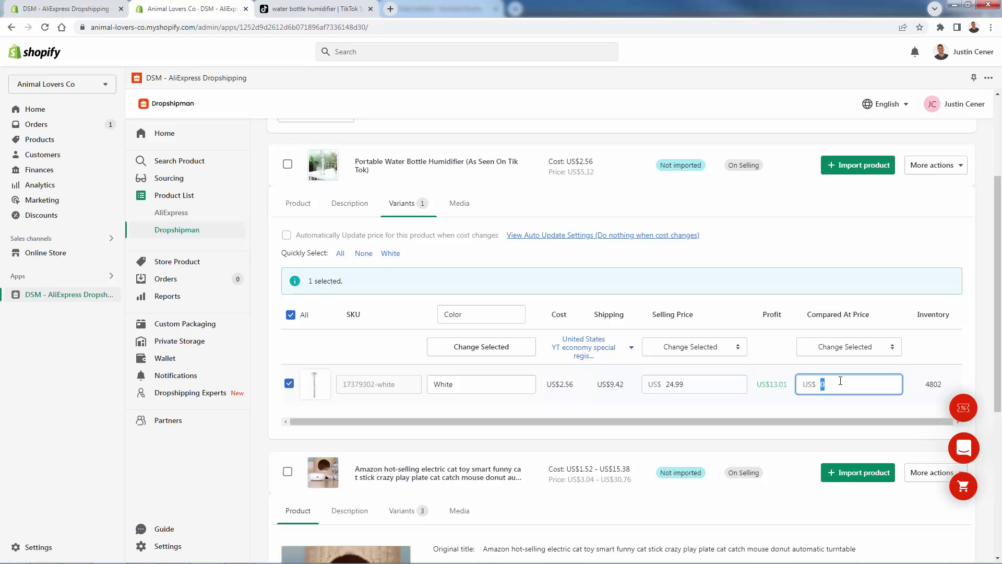
{"action": "type", "text": "34.99"}
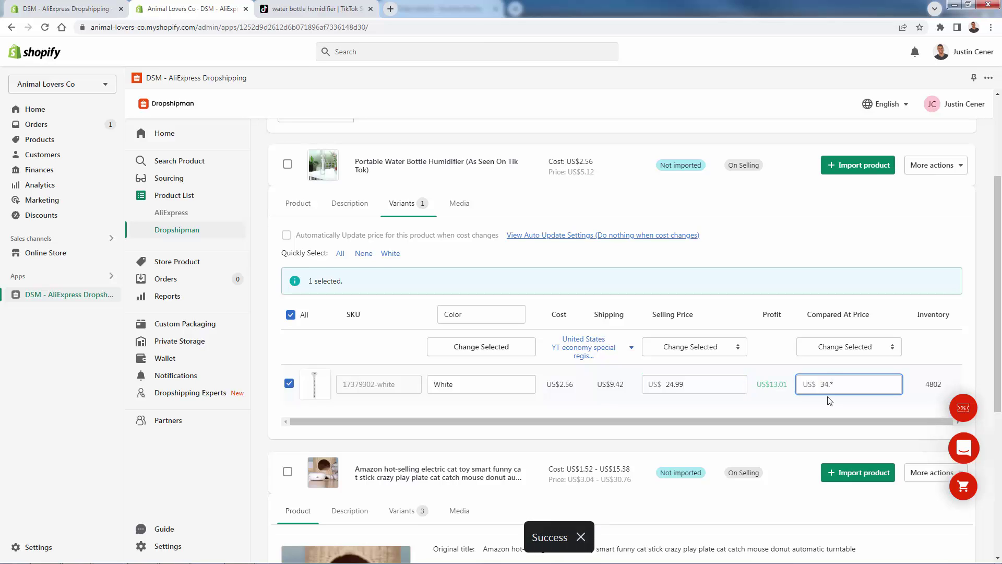
Exclude the second image, with the Chinese text over a blue background, from the humidifier's media and leave the fourth image unselected.
{"action": "left_click", "coordinate": [470, 206]}
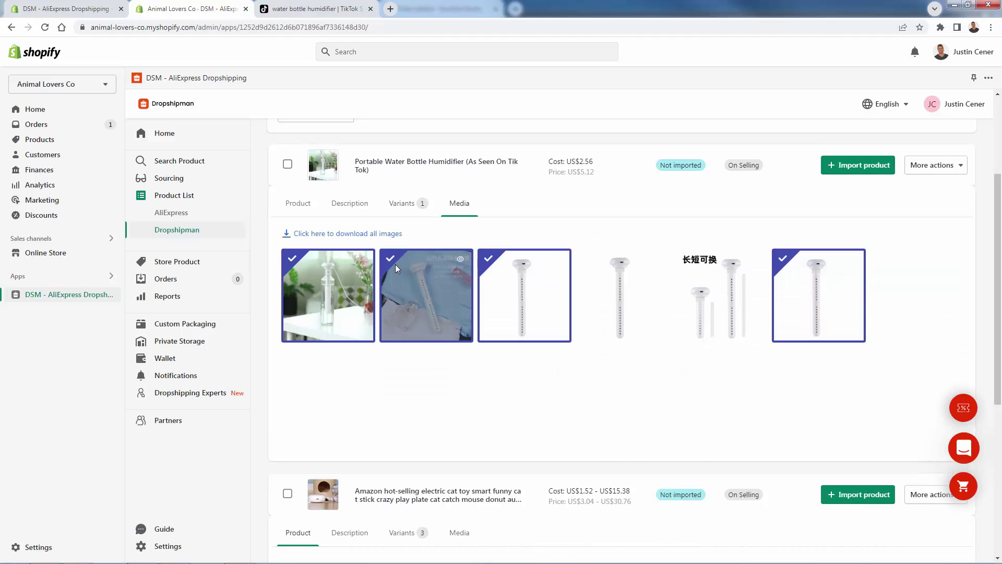
{"action": "left_click", "coordinate": [421, 295]}
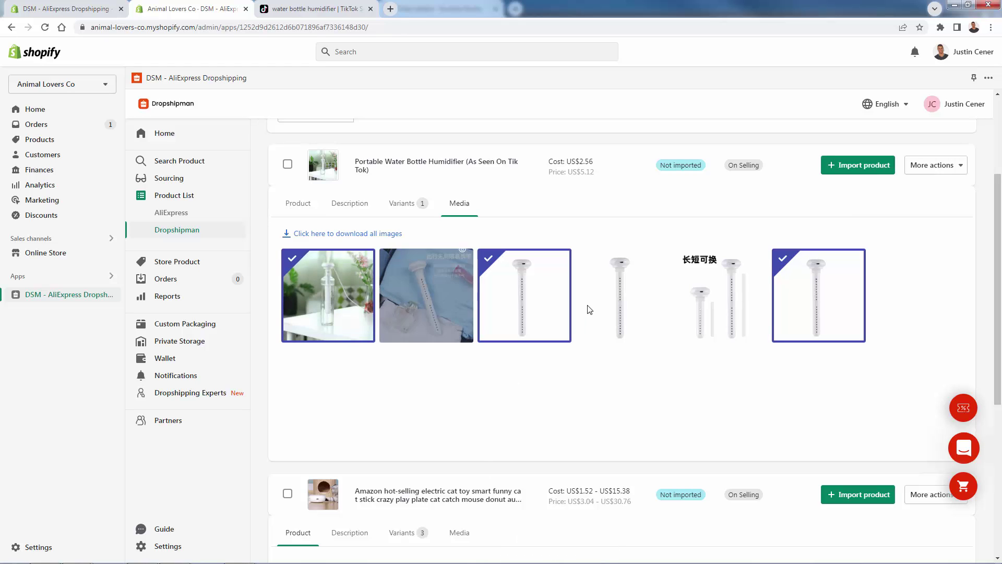
{"action": "left_click", "coordinate": [613, 306]}
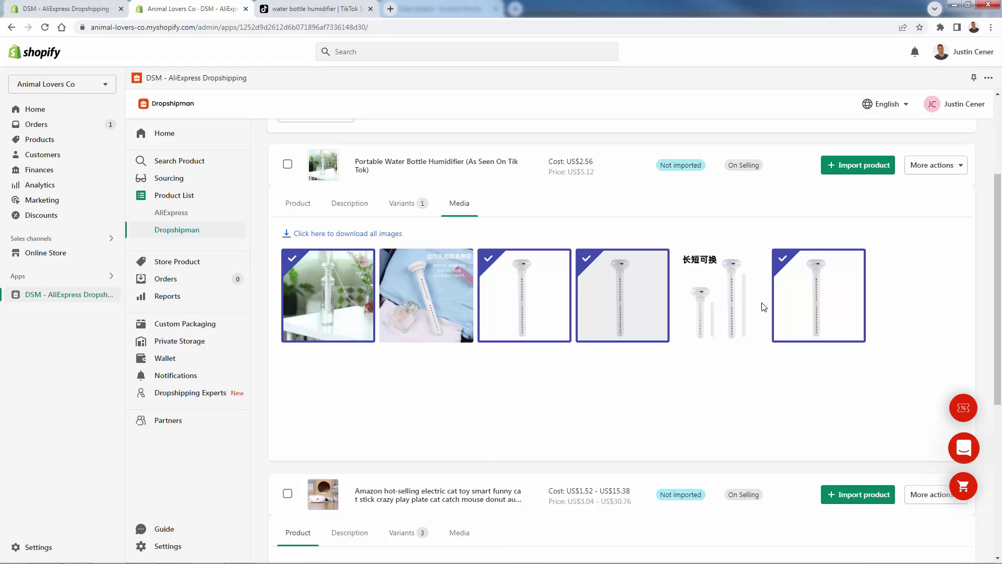
{"action": "left_click", "coordinate": [605, 295]}
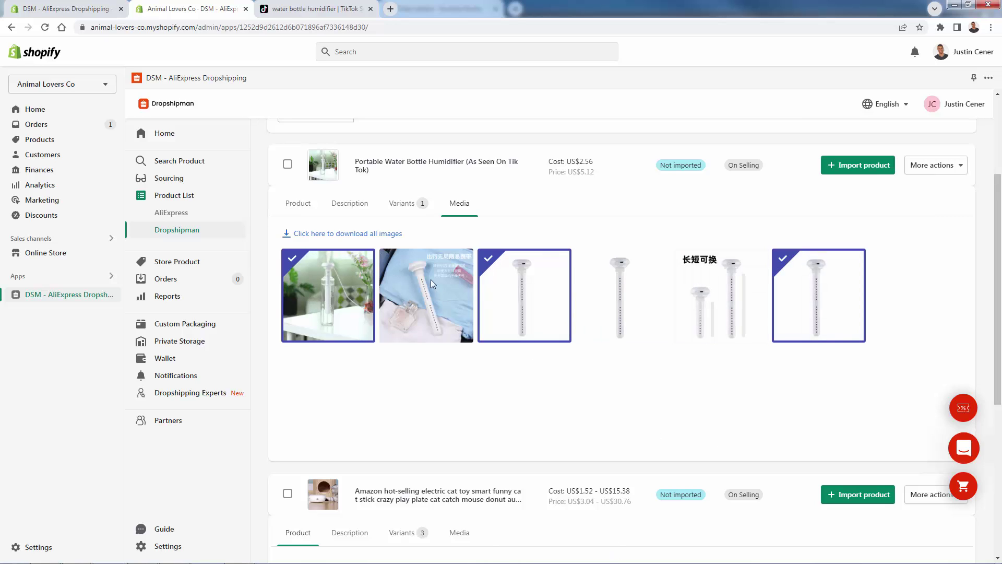
Recheck the humidifier's variants, description and product details.
{"action": "left_click", "coordinate": [403, 204]}
{"action": "left_click", "coordinate": [328, 211]}
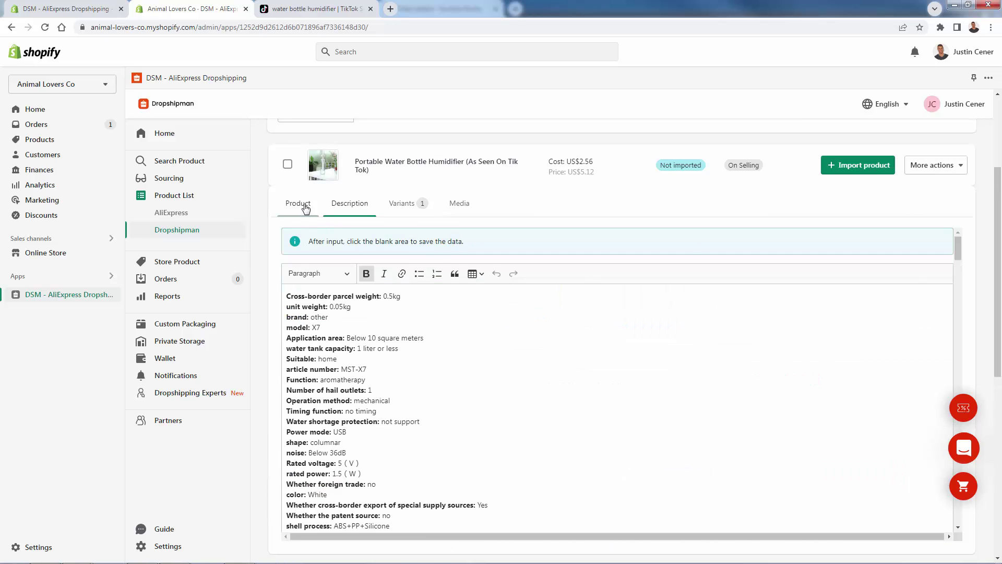
{"action": "left_click", "coordinate": [305, 205]}
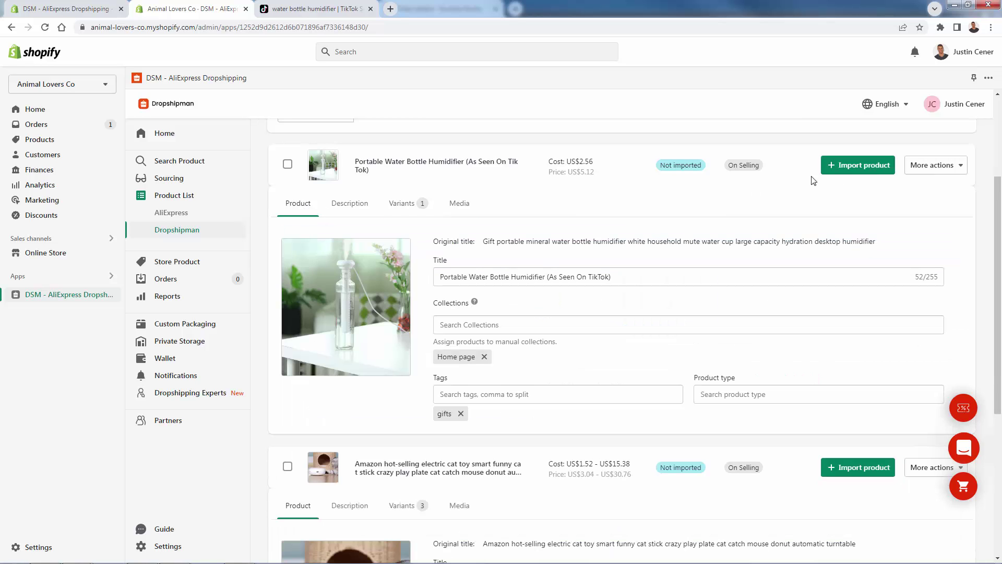
Import the humidifier into the store and review its storefront product page down to the specifications.
{"action": "left_click", "coordinate": [840, 166]}
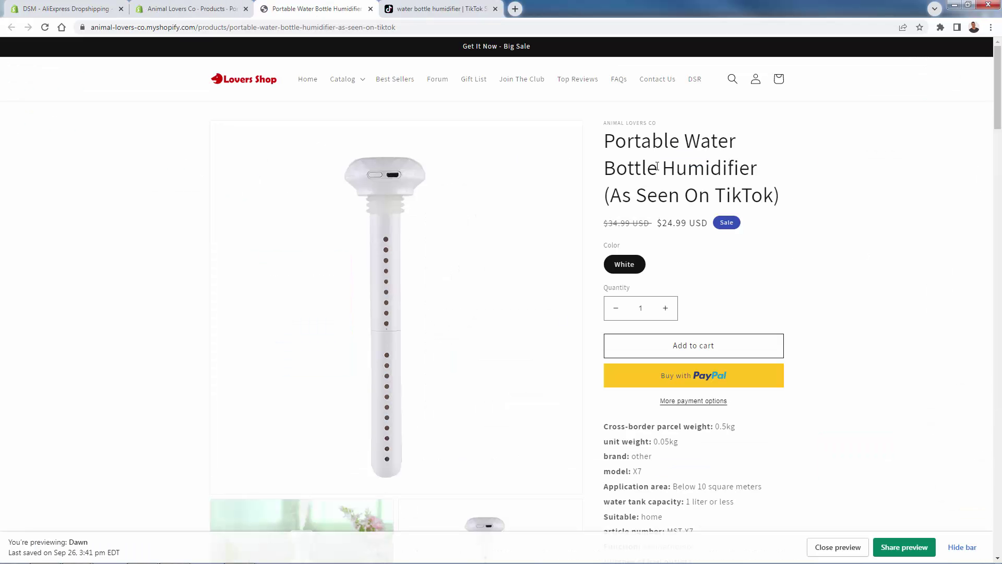
{"action": "scroll", "coordinate": [712, 253], "scroll_direction": "down", "scroll_amount": 1}
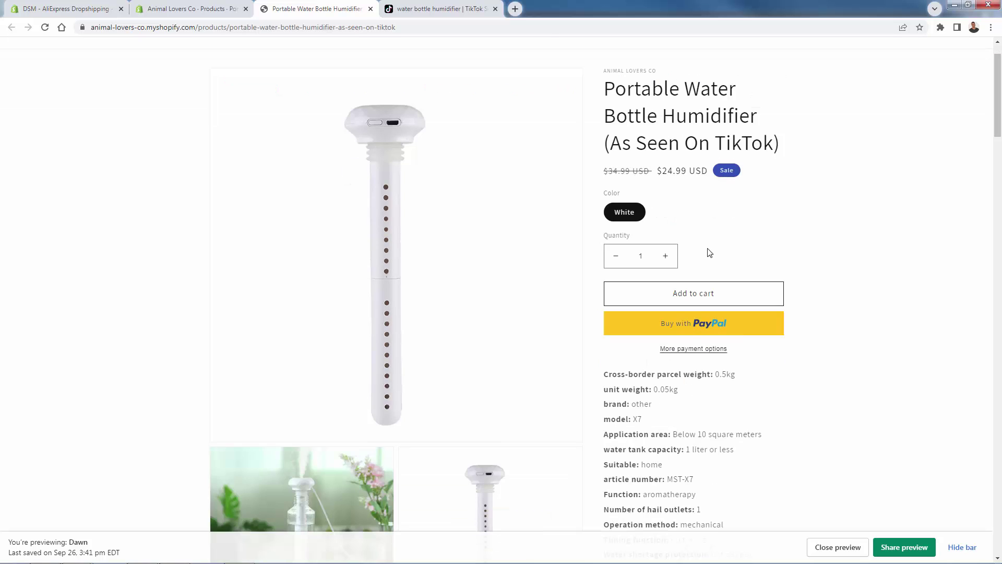
{"action": "scroll", "coordinate": [710, 248], "scroll_direction": "down", "scroll_amount": 4}
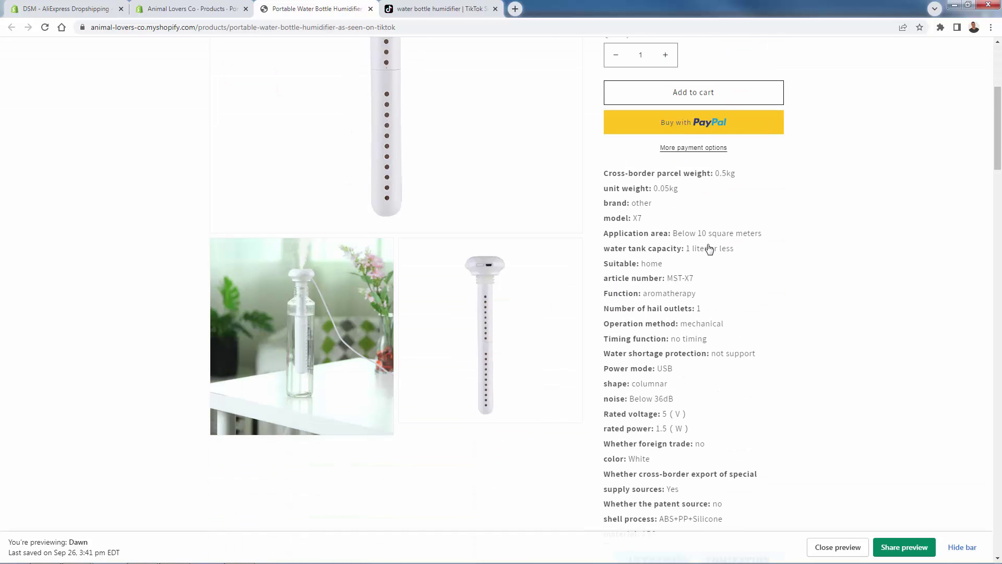
Review the rest of the humidifier's storefront page, including its description images, and check the product's record in the store admin.
{"action": "scroll", "coordinate": [678, 220], "scroll_direction": "down", "scroll_amount": 12}
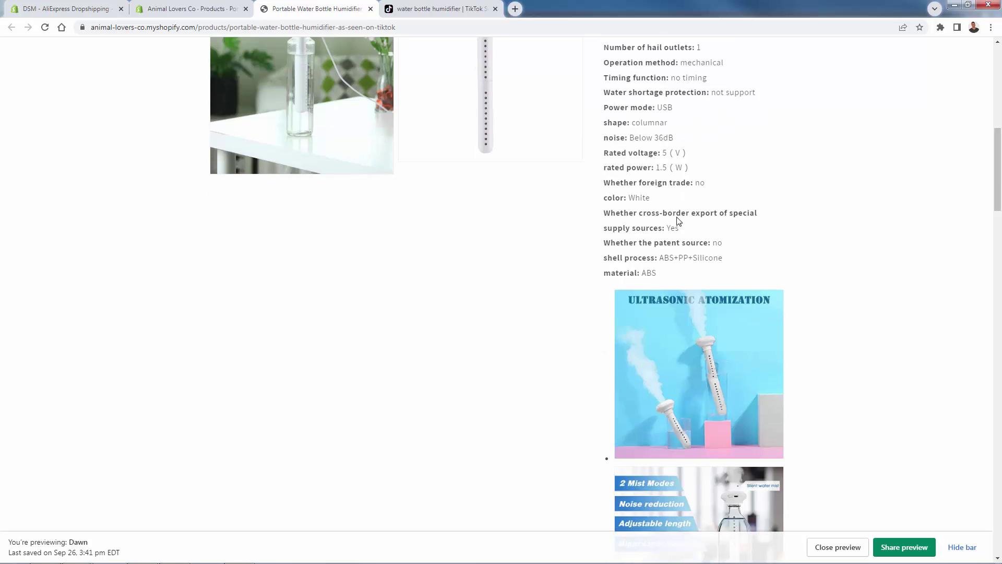
{"action": "scroll", "coordinate": [673, 261], "scroll_direction": "down", "scroll_amount": 8}
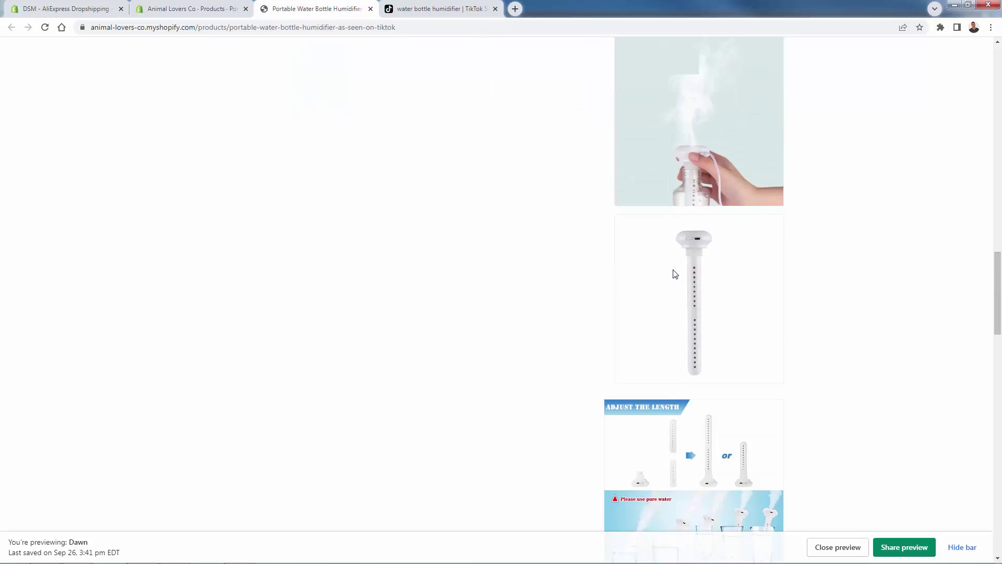
{"action": "scroll", "coordinate": [672, 270], "scroll_direction": "up", "scroll_amount": 20}
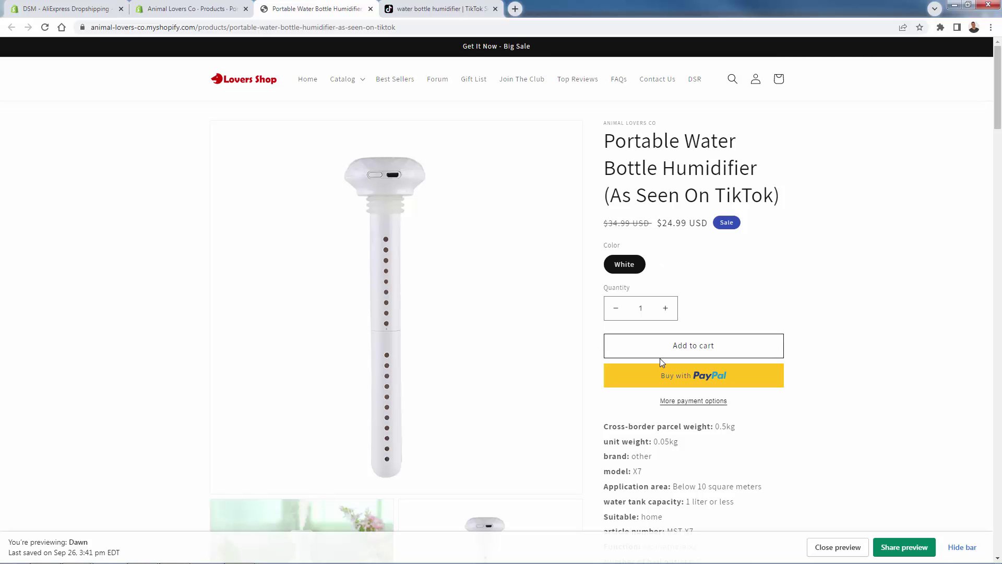
{"action": "left_click", "coordinate": [192, 7]}
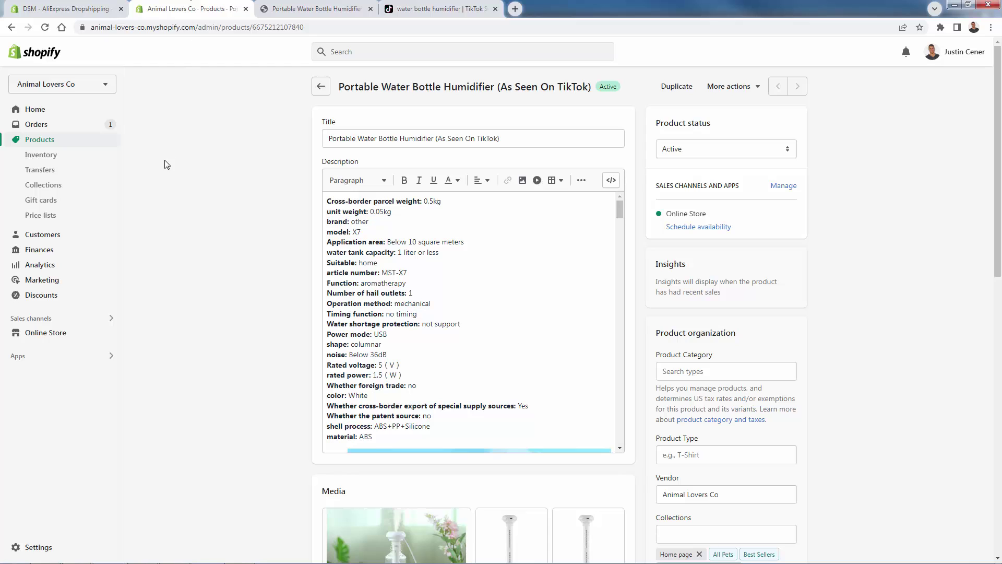
{"action": "left_click", "coordinate": [340, 15]}
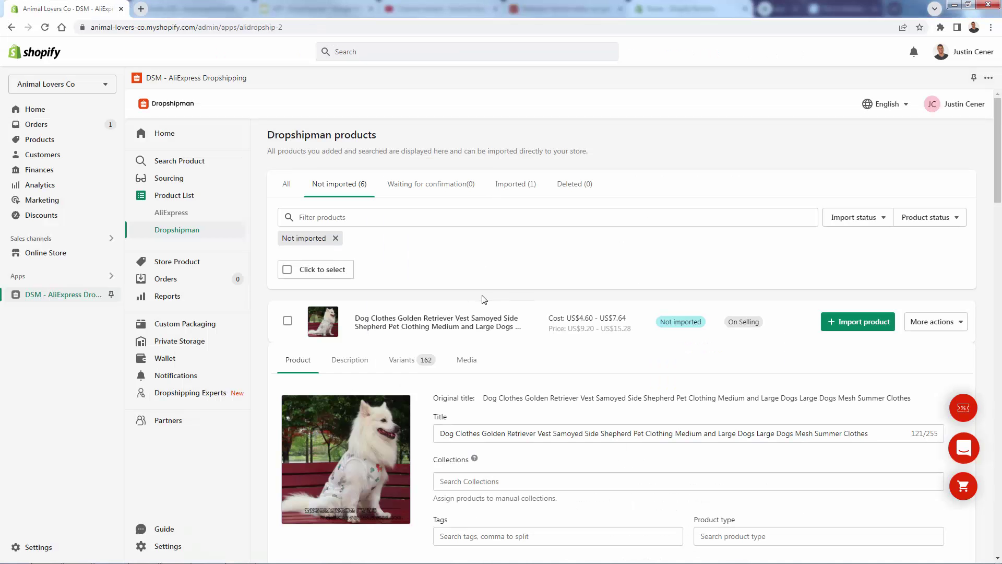
Look through the not-imported items in the Dropshipman product list and return to the start of the list.
{"action": "scroll", "coordinate": [484, 299], "scroll_direction": "down", "scroll_amount": 3}
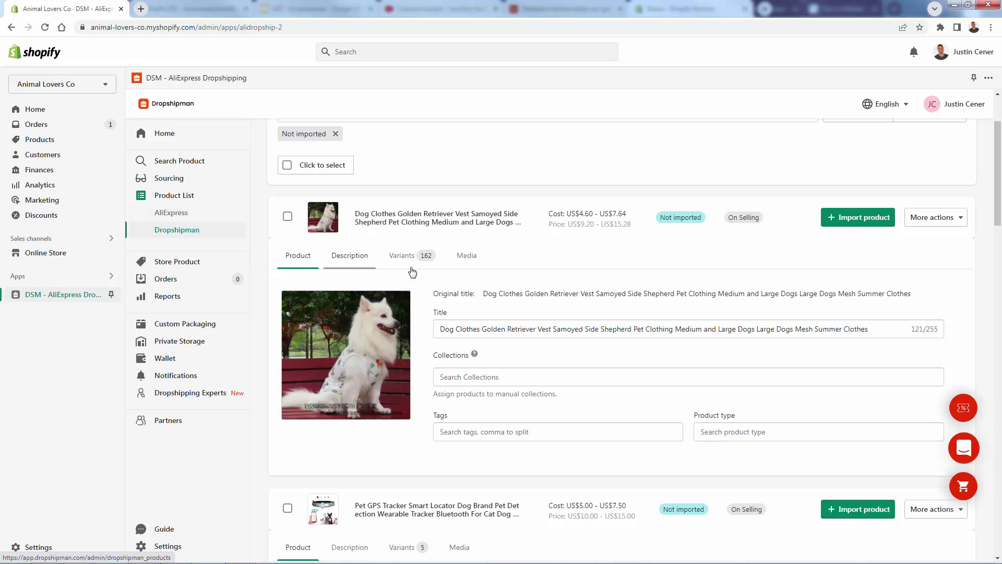
{"action": "scroll", "coordinate": [413, 271], "scroll_direction": "down", "scroll_amount": 9}
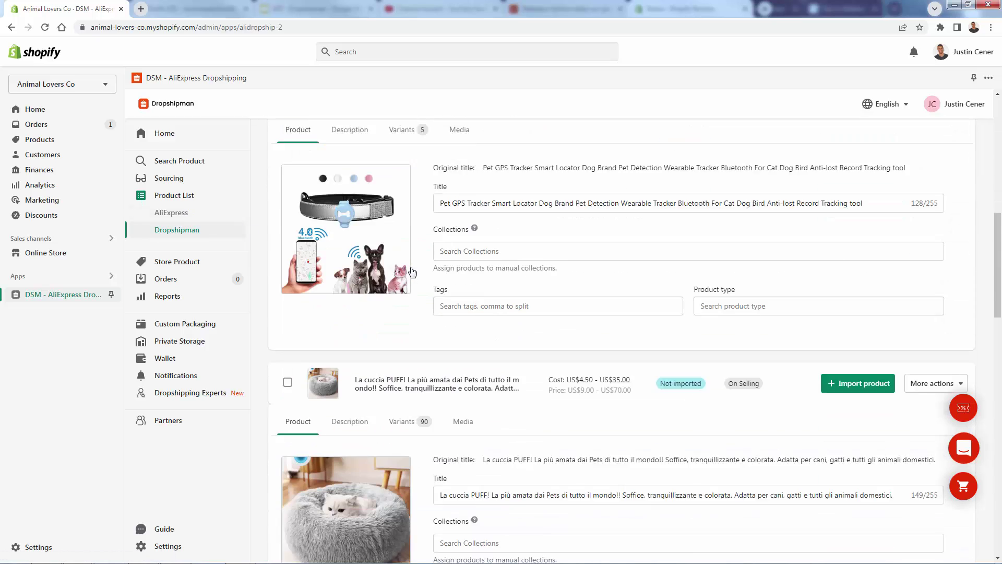
{"action": "scroll", "coordinate": [413, 271], "scroll_direction": "down", "scroll_amount": 11}
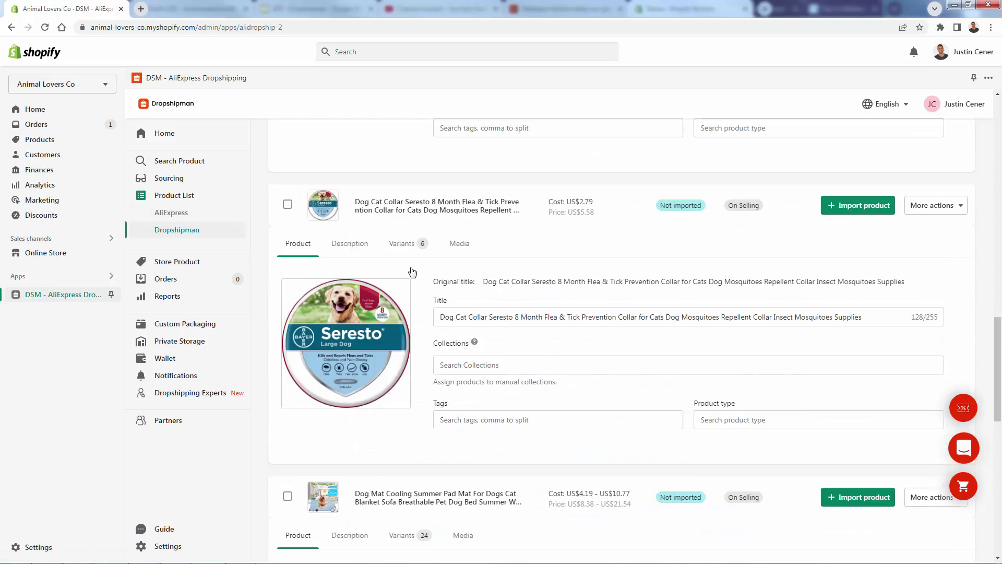
{"action": "scroll", "coordinate": [426, 358], "scroll_direction": "up", "scroll_amount": 10}
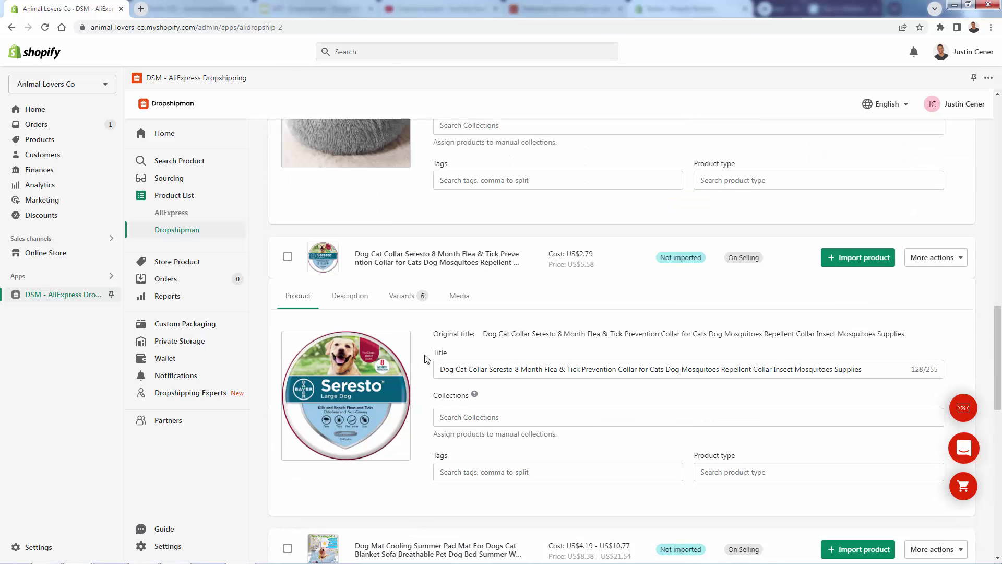
{"action": "scroll", "coordinate": [426, 359], "scroll_direction": "up", "scroll_amount": 12}
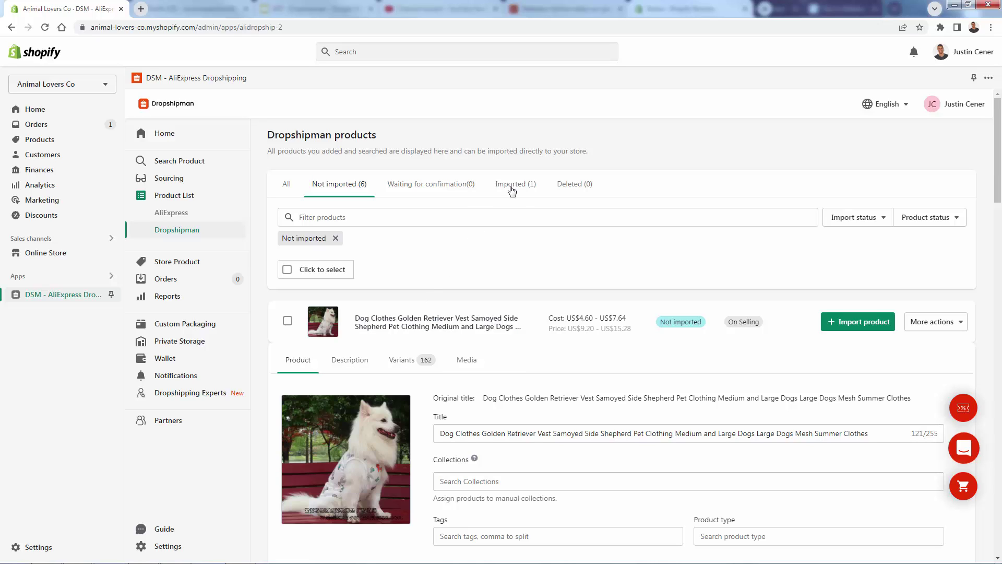
Go to the Sourcing section and copy the web address of the cat bed's AliExpress product page.
{"action": "left_click", "coordinate": [168, 178]}
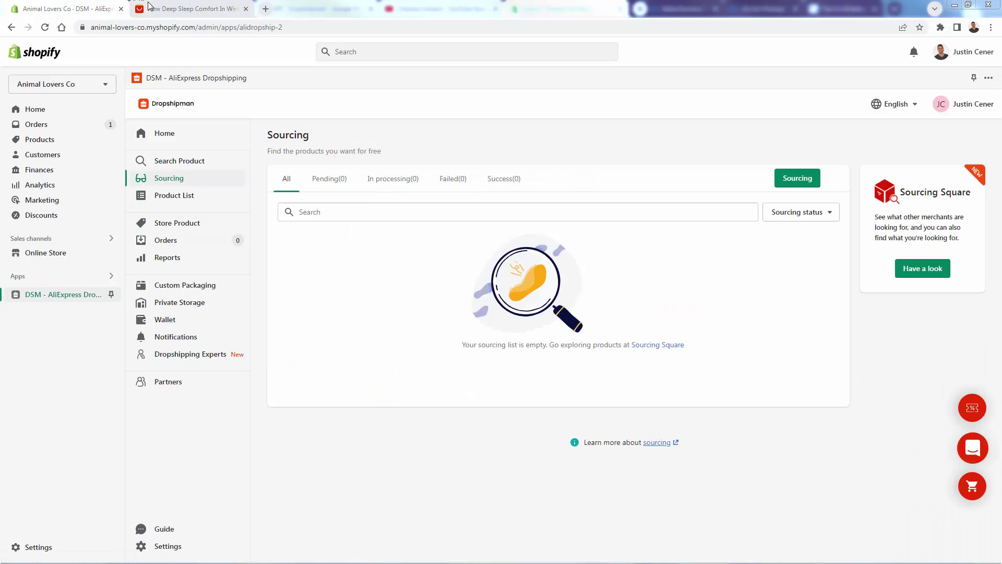
{"action": "left_click", "coordinate": [161, 16]}
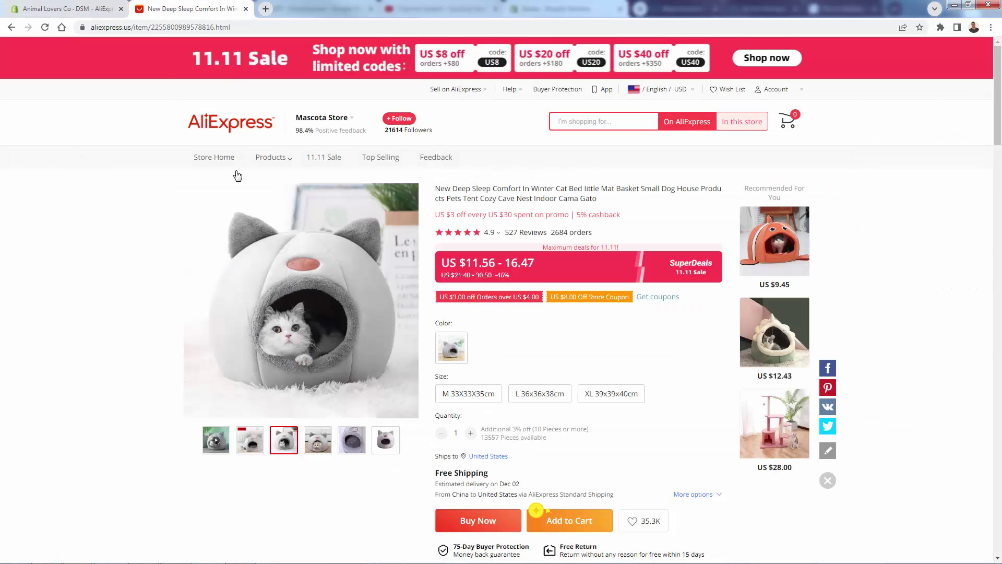
{"action": "right_click", "coordinate": [195, 30]}
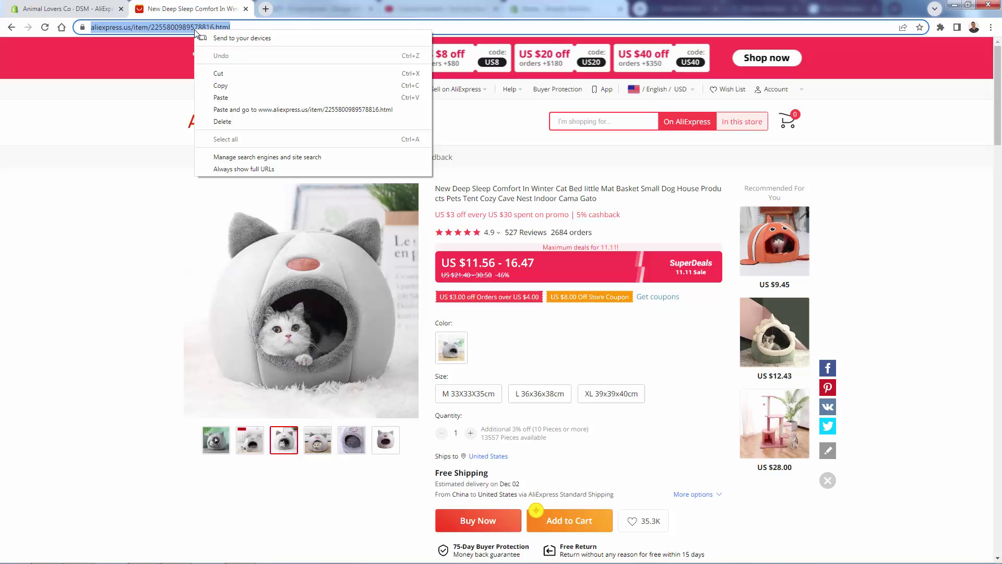
{"action": "left_click", "coordinate": [228, 87]}
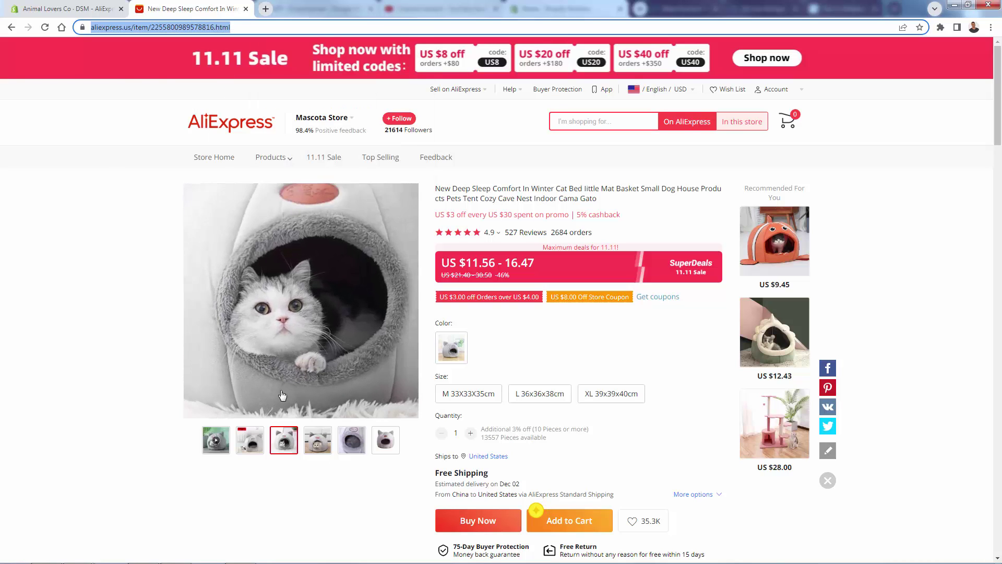
Start a new sourcing request in DSM with the copied AliExpress link as the product URL and begin editing the title.
{"action": "left_click", "coordinate": [47, 10]}
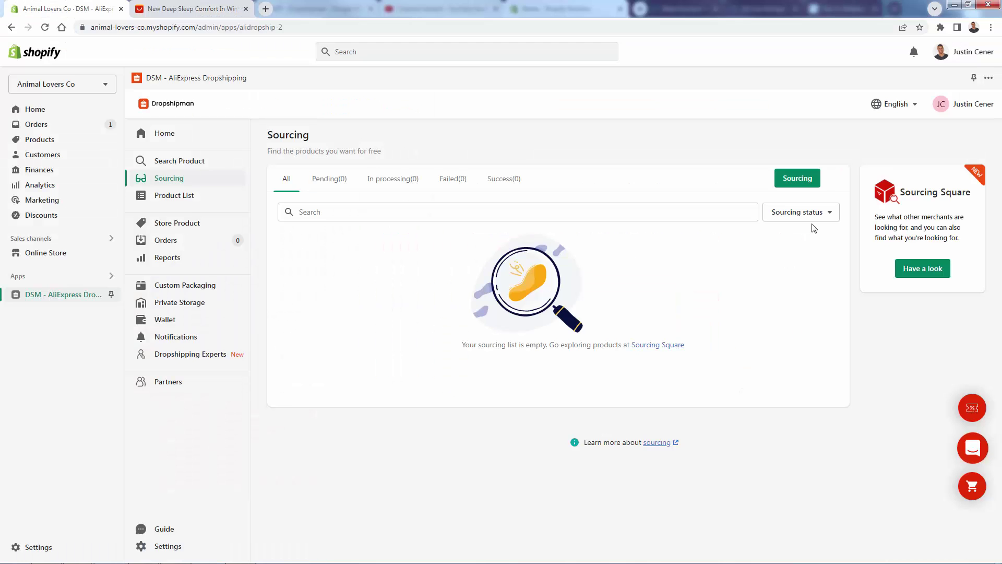
{"action": "left_click", "coordinate": [802, 183]}
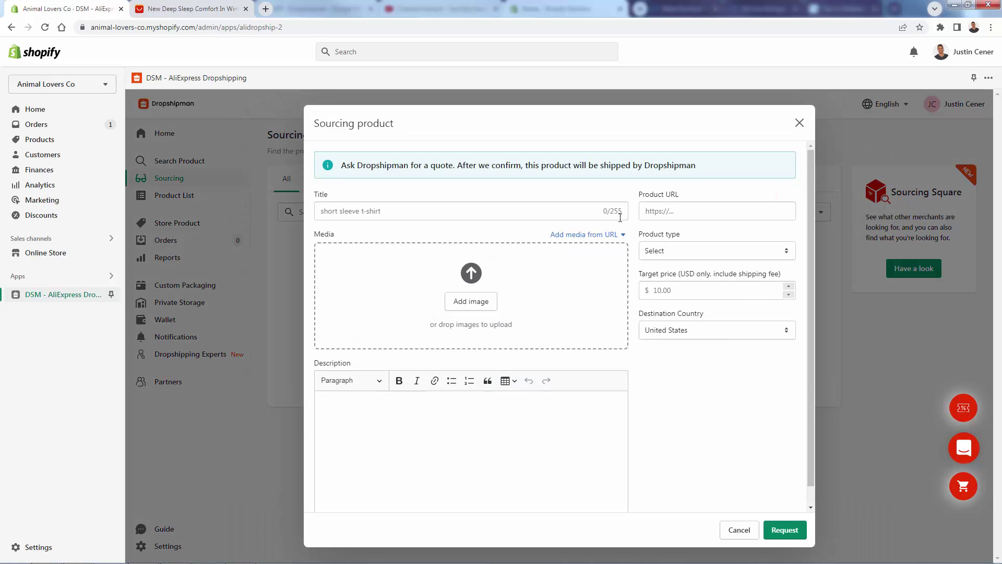
{"action": "right_click", "coordinate": [680, 213]}
{"action": "left_click", "coordinate": [706, 276]}
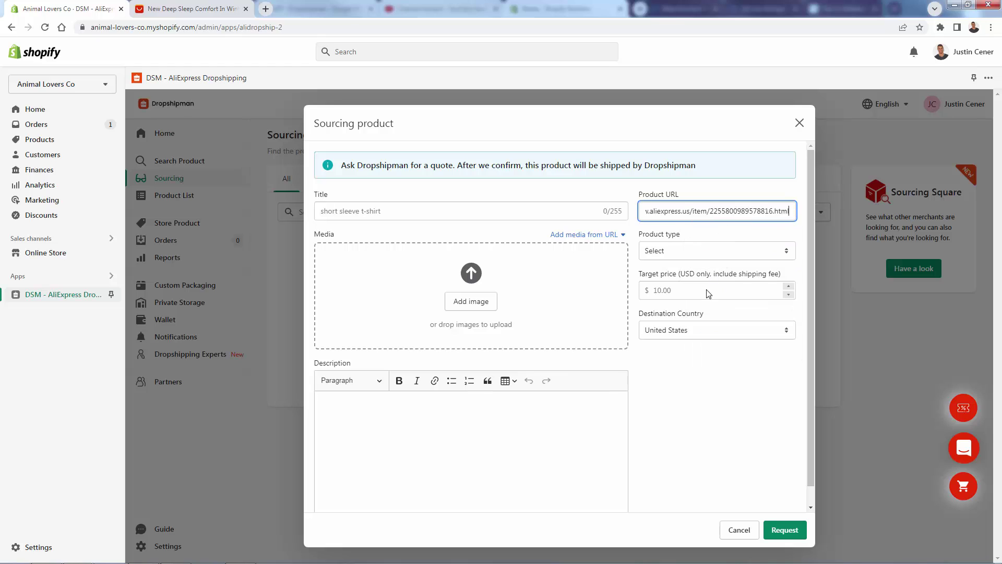
{"action": "left_click", "coordinate": [449, 211]}
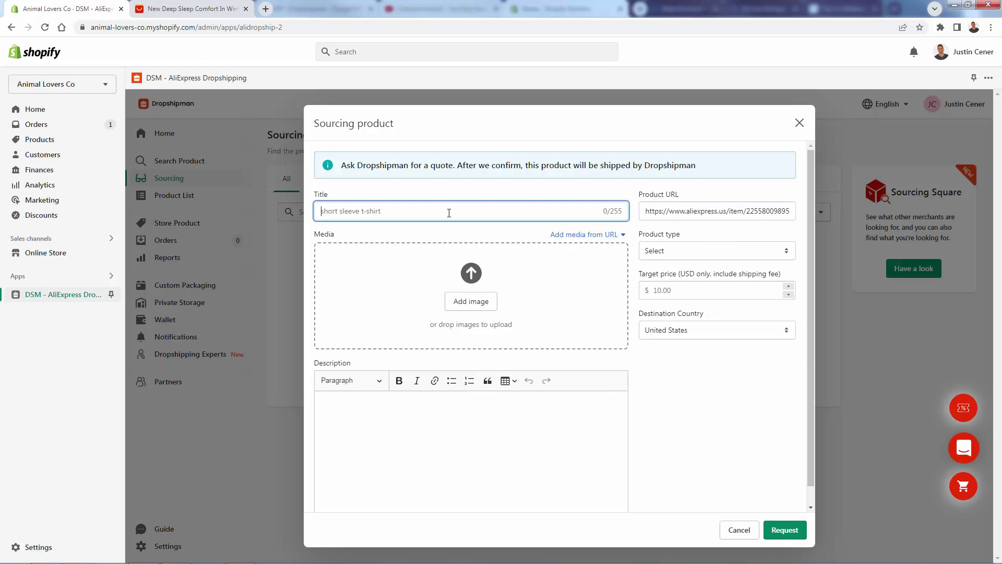